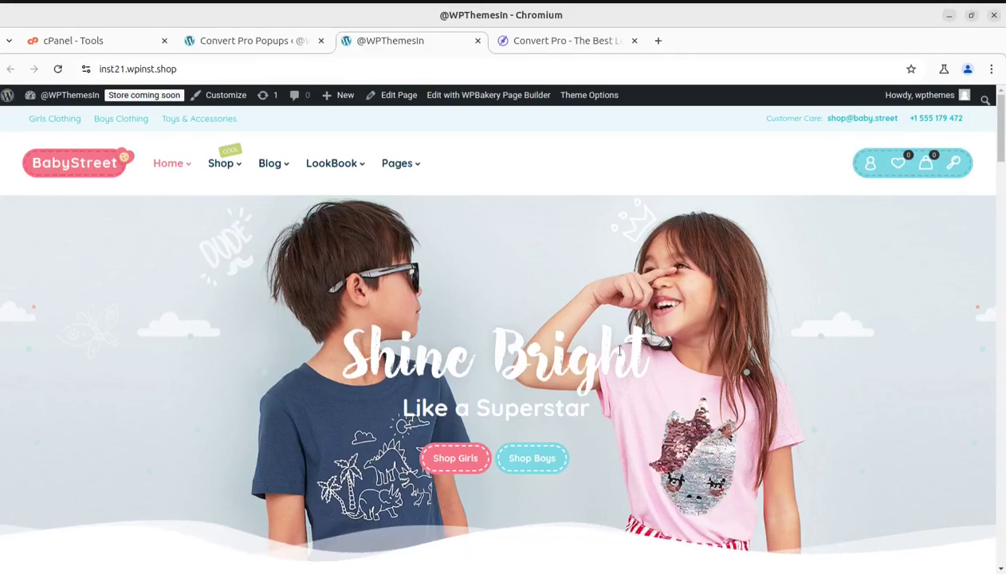
Step: Browse the BabyStreet store homepage, glancing briefly at the Convert Pro website
scroll(441, 278, down, 3)
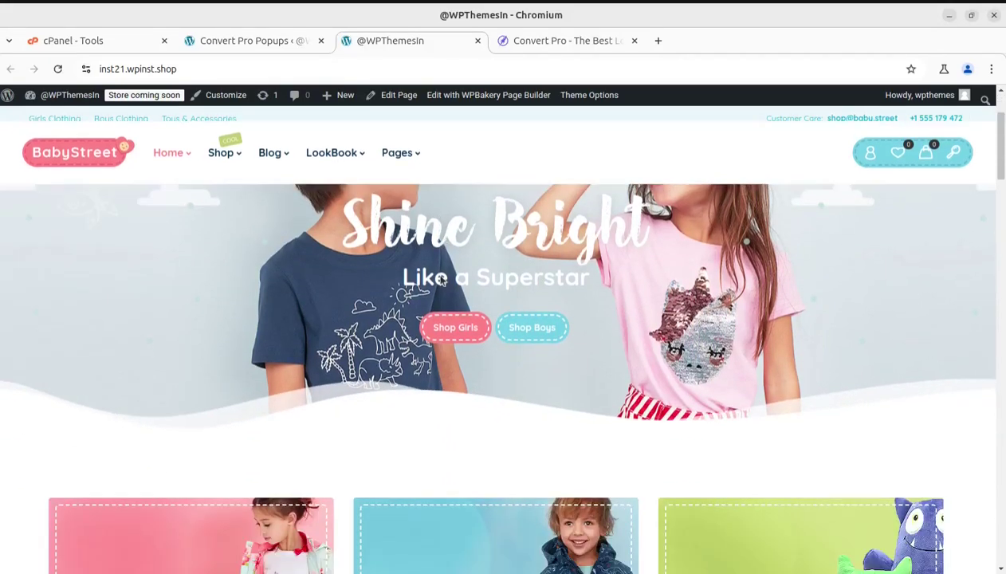
scroll(441, 280, down, 2)
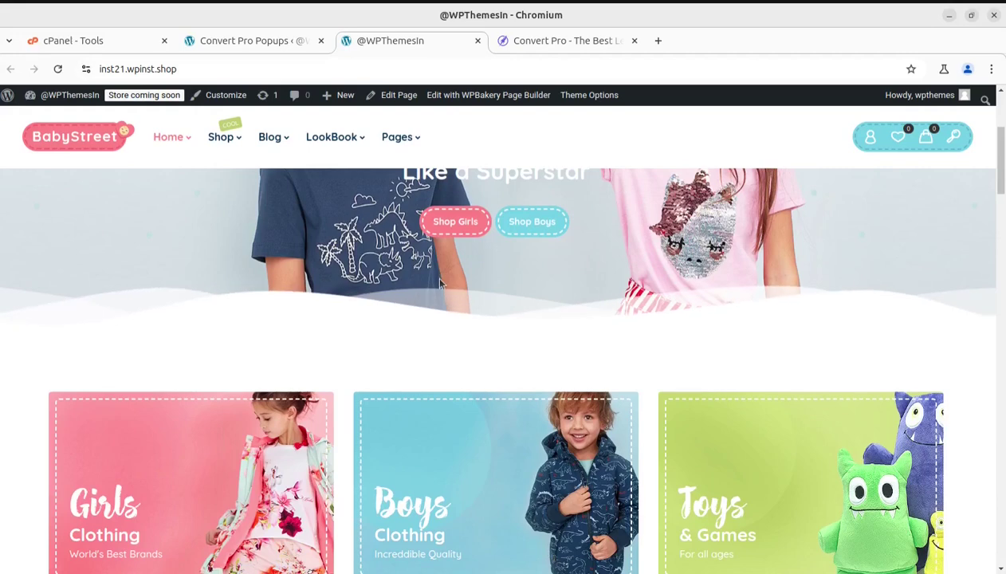
scroll(441, 280, down, 2)
scroll(478, 335, down, 2)
scroll(494, 341, down, 3)
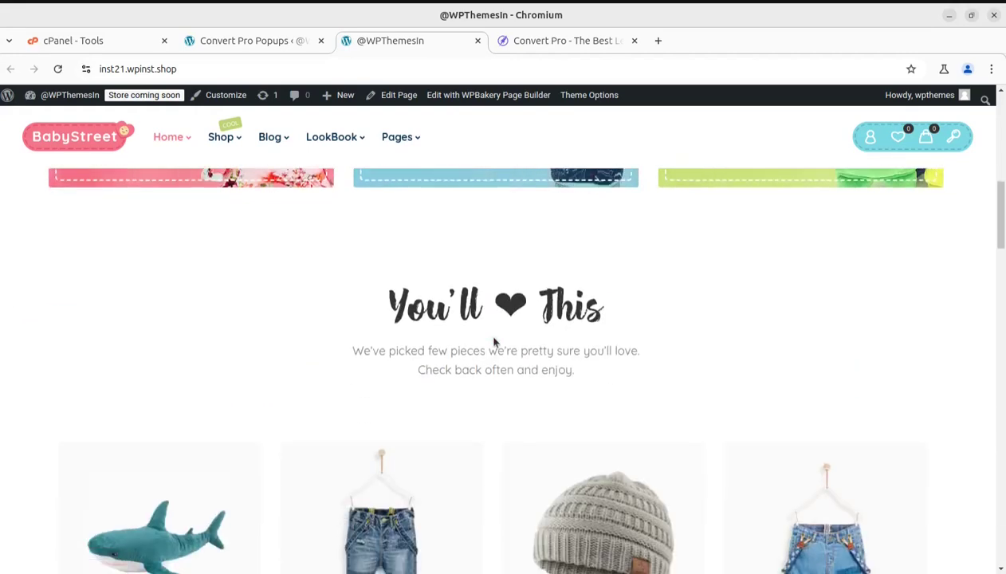
scroll(493, 343, down, 2)
scroll(493, 342, down, 3)
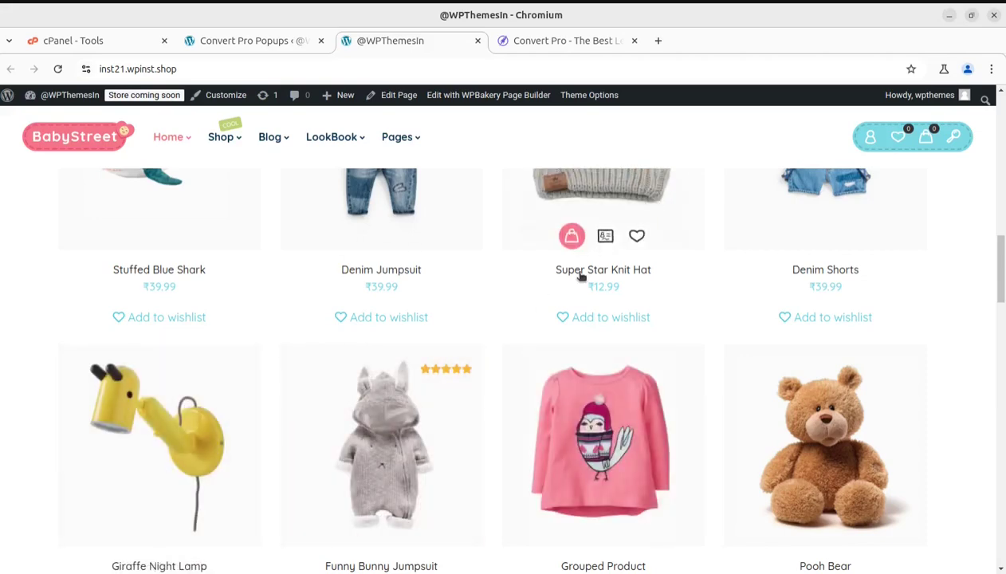
scroll(579, 278, up, 5)
scroll(588, 278, up, 5)
scroll(588, 278, up, 3)
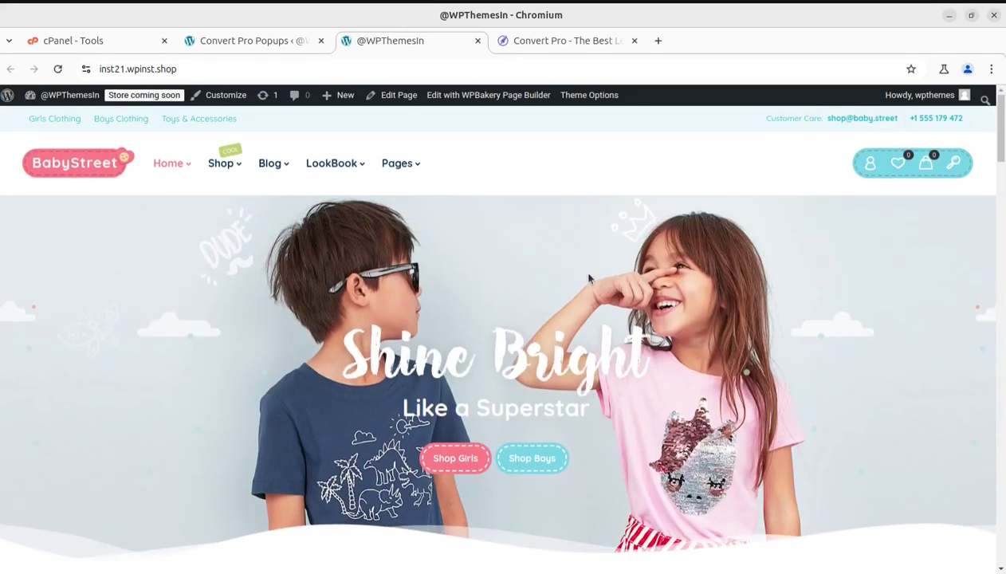
click(537, 44)
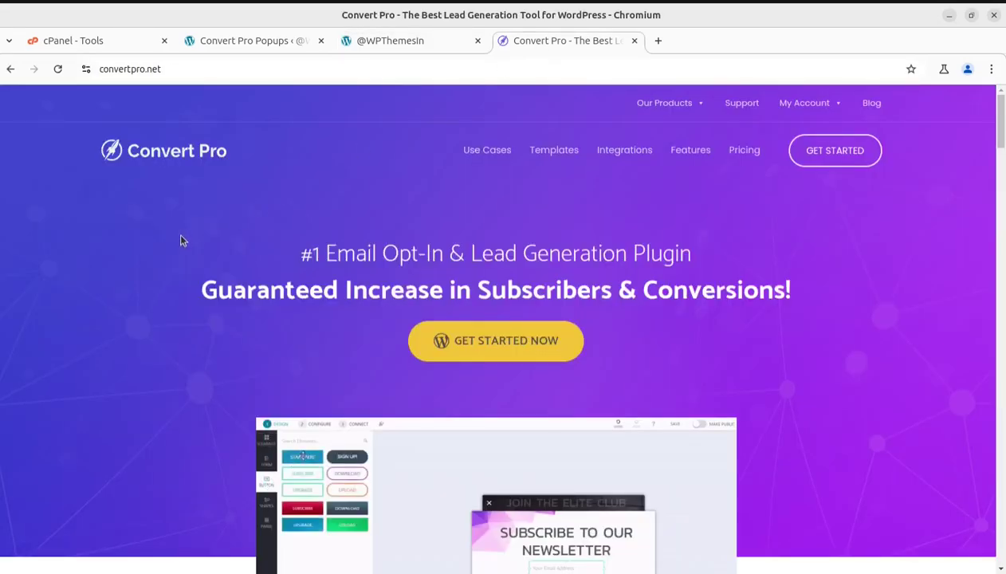
click(400, 47)
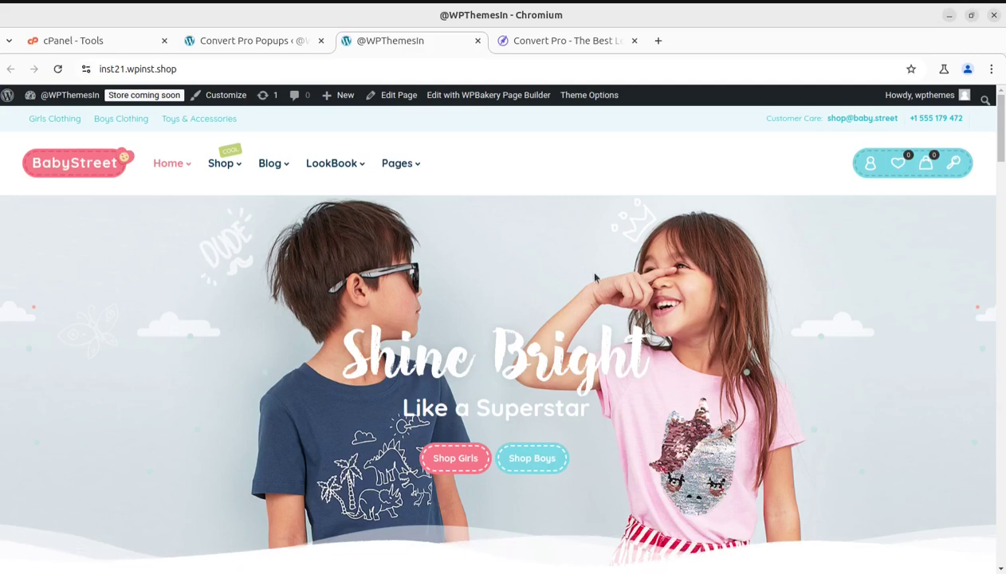
scroll(593, 276, down, 3)
scroll(594, 276, down, 2)
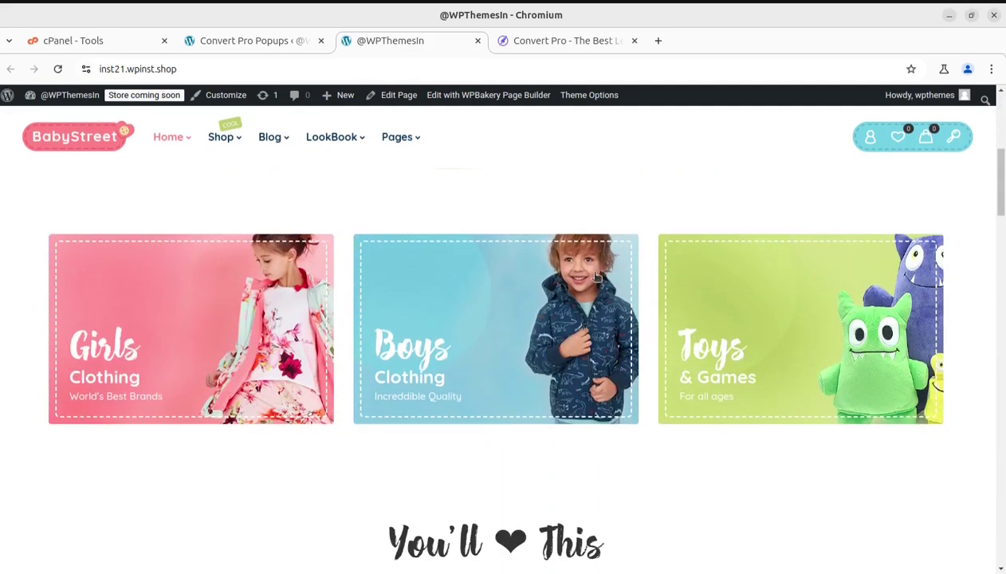
Step: Bring up convertpro.net and highlight its 'Guaranteed Increase' headline
click(558, 41)
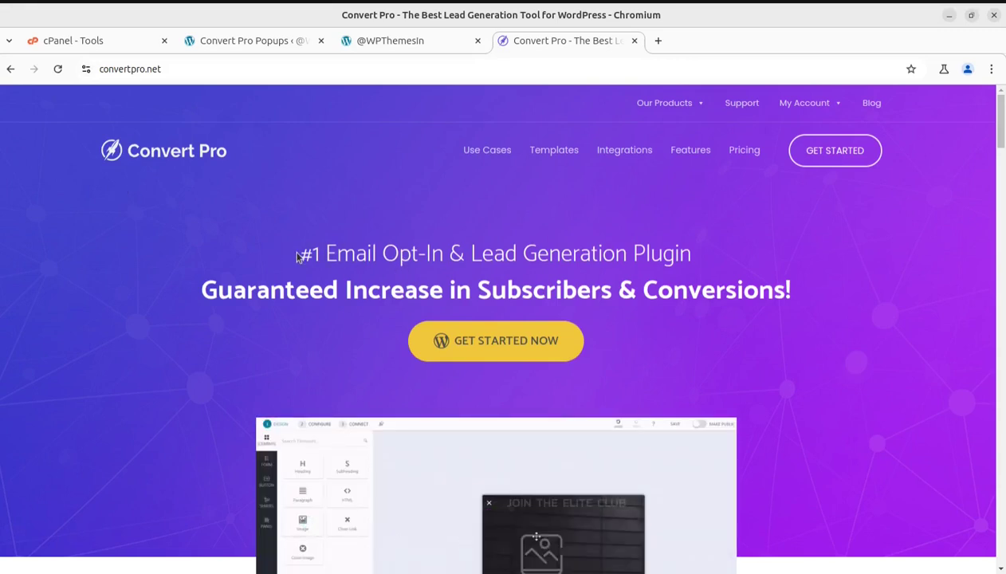
drag(293, 254, 693, 254)
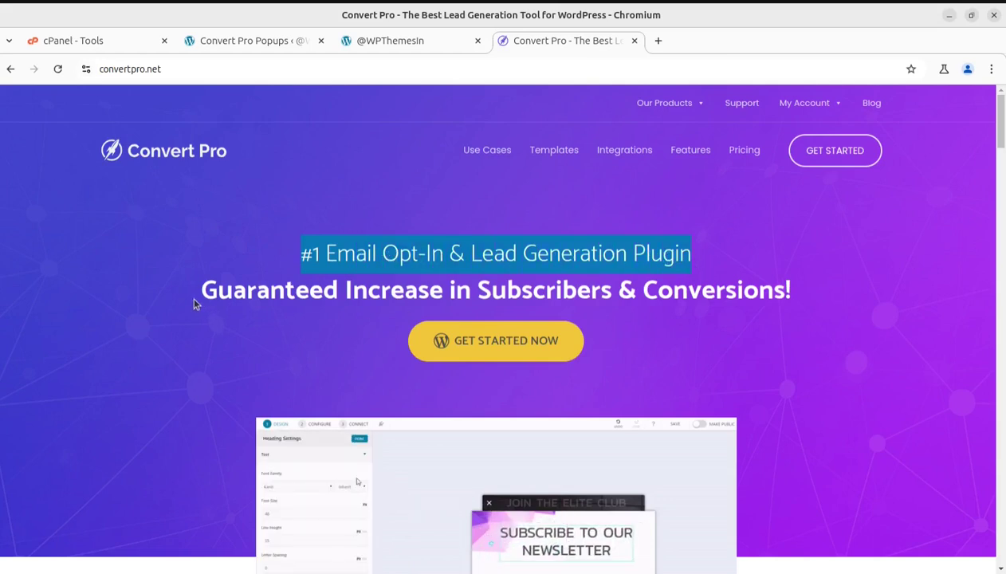
drag(196, 303, 797, 293)
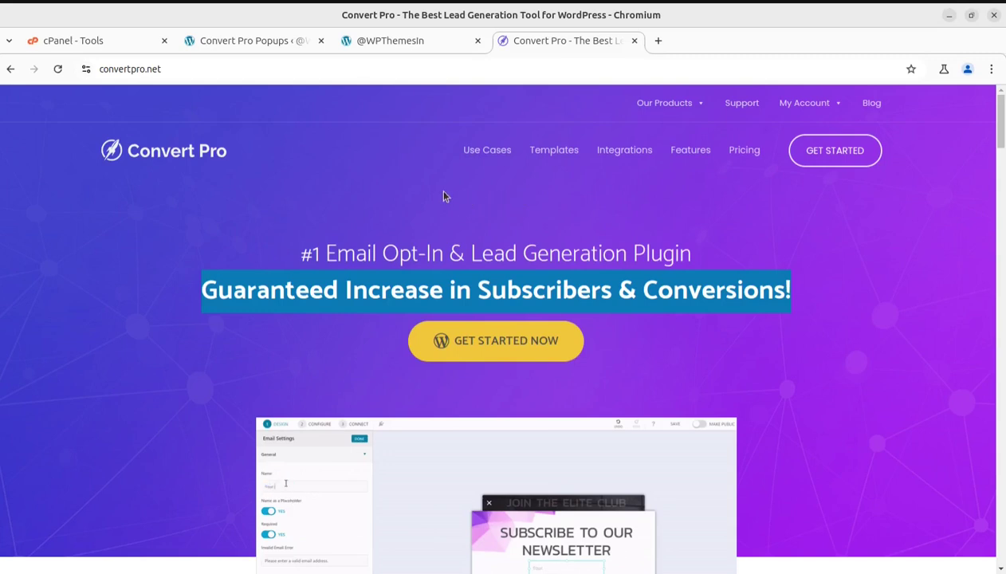
Step: Scroll down through the convertpro.net feature sections and back up to the top
scroll(444, 195, down, 4)
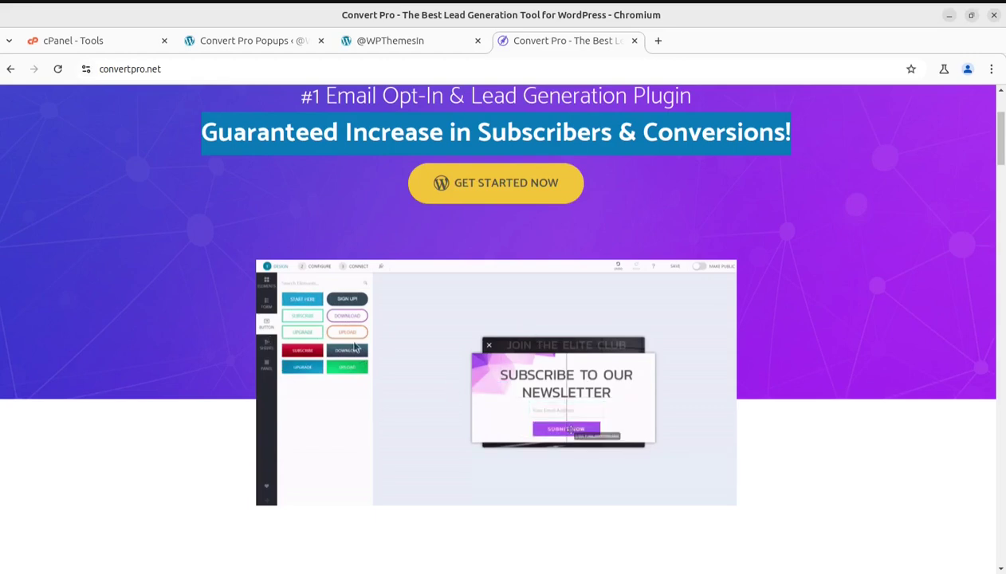
scroll(618, 383, down, 3)
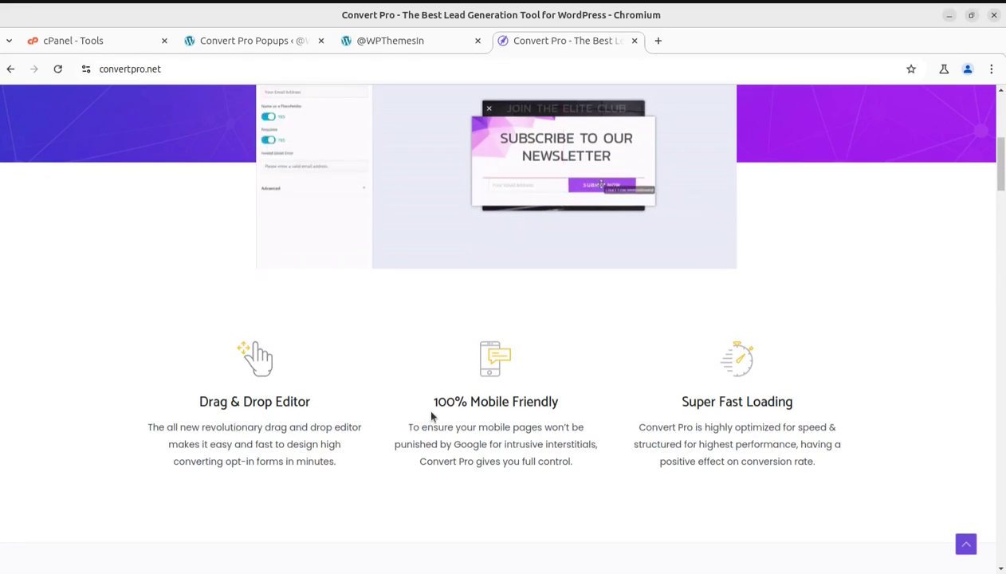
scroll(675, 408, down, 3)
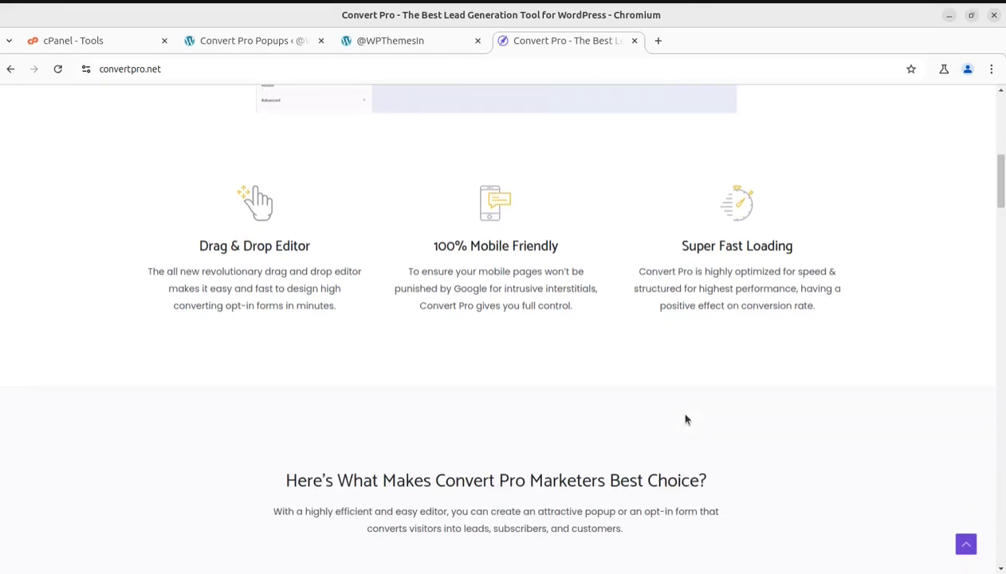
scroll(675, 408, down, 1)
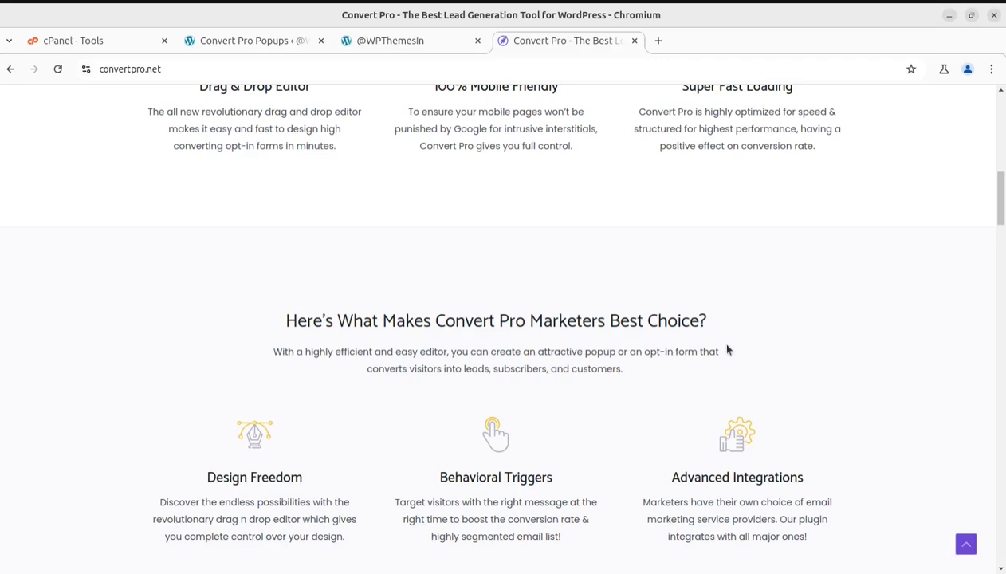
scroll(727, 349, down, 2)
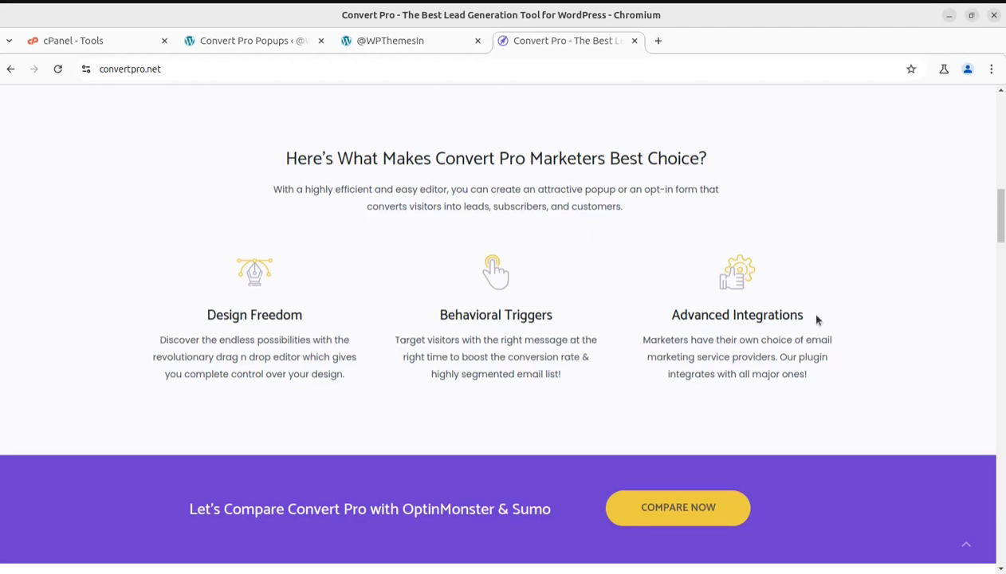
scroll(810, 320, down, 3)
scroll(810, 319, down, 2)
scroll(813, 320, down, 4)
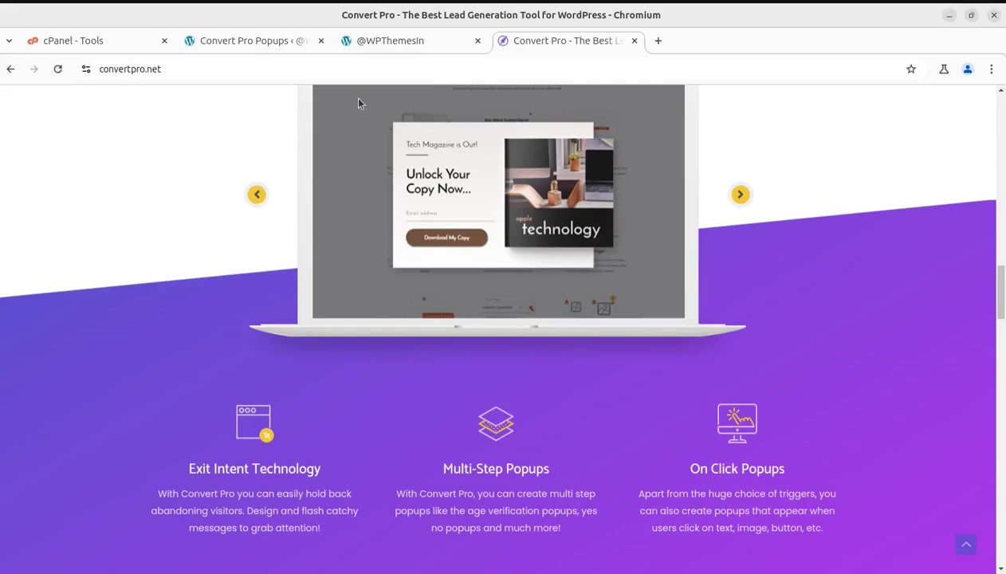
scroll(134, 305, up, 4)
scroll(134, 305, up, 4)
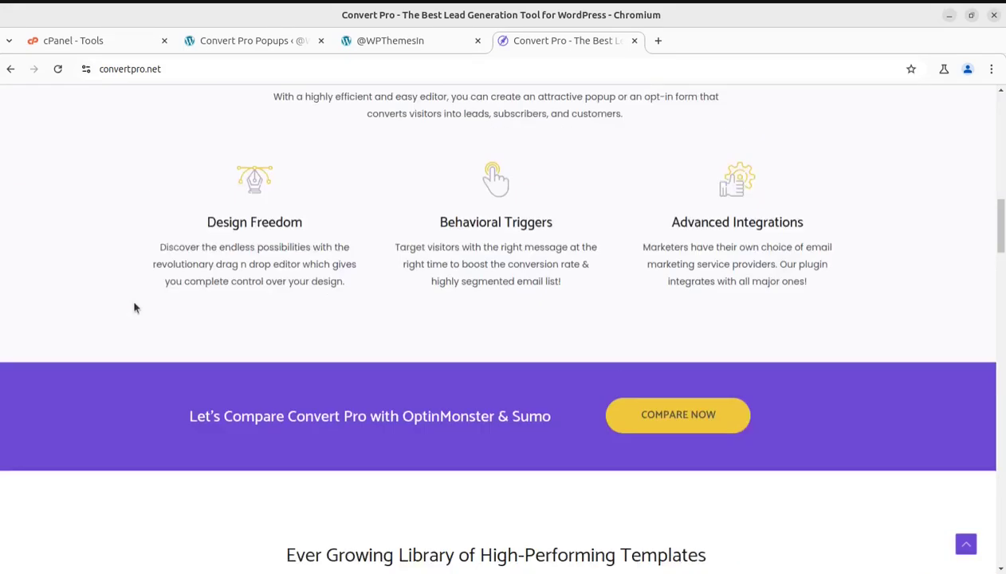
scroll(133, 308, up, 5)
scroll(134, 308, up, 5)
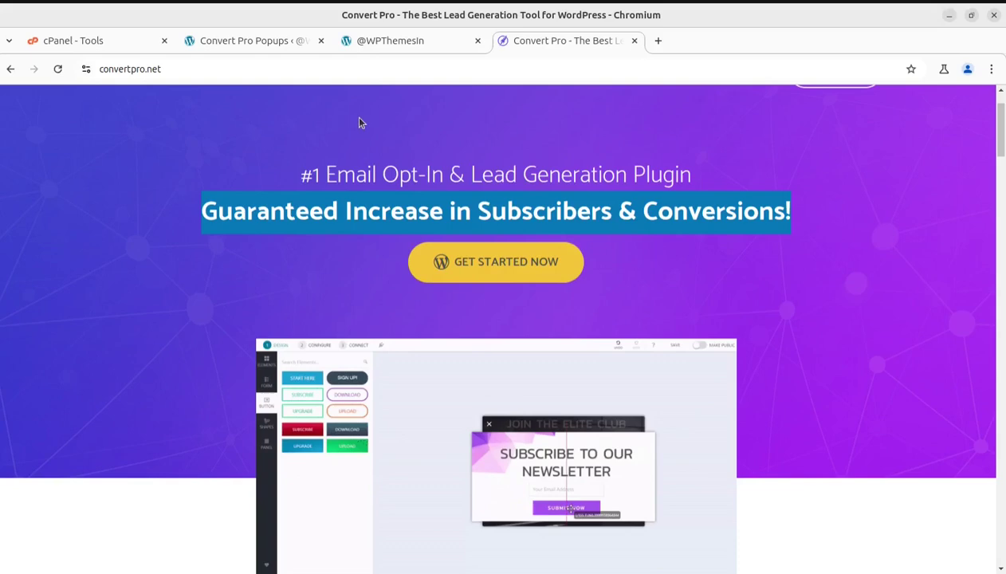
Step: Confirm in Installed Plugins that Convert Pro 1.7.7 and its Addon are active, then return to convertpro.net
click(367, 43)
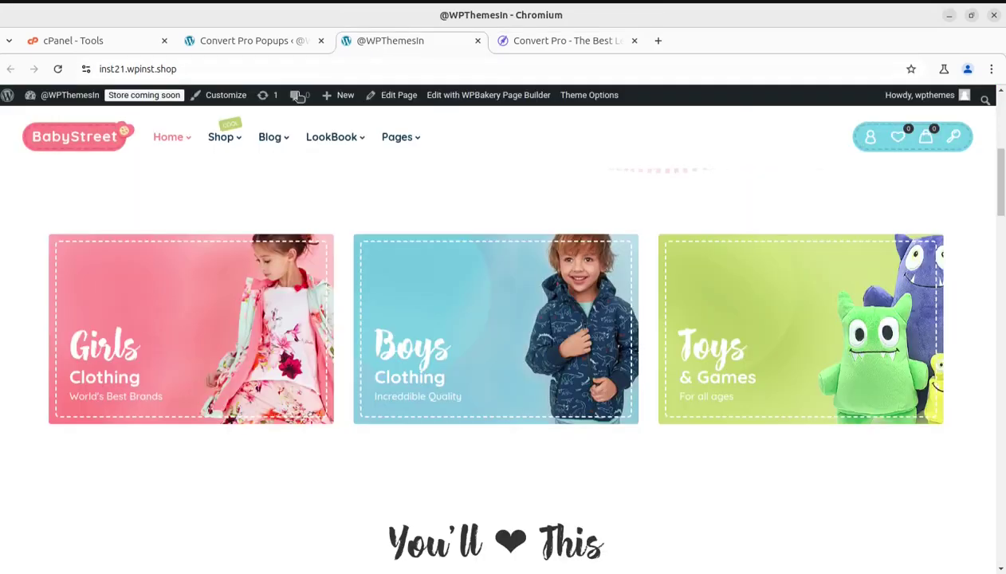
scroll(264, 135, up, 3)
click(230, 41)
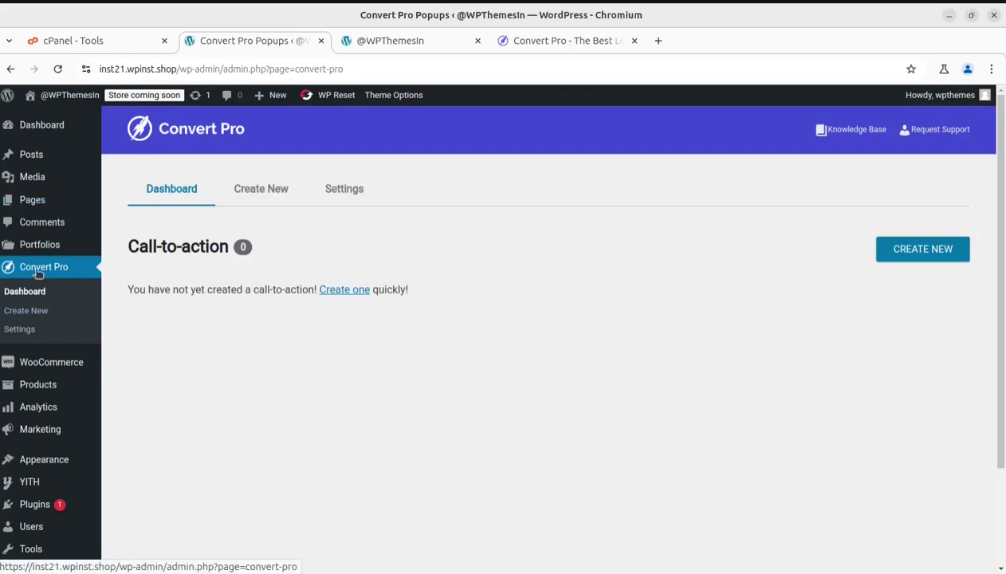
mouse_move(34, 504)
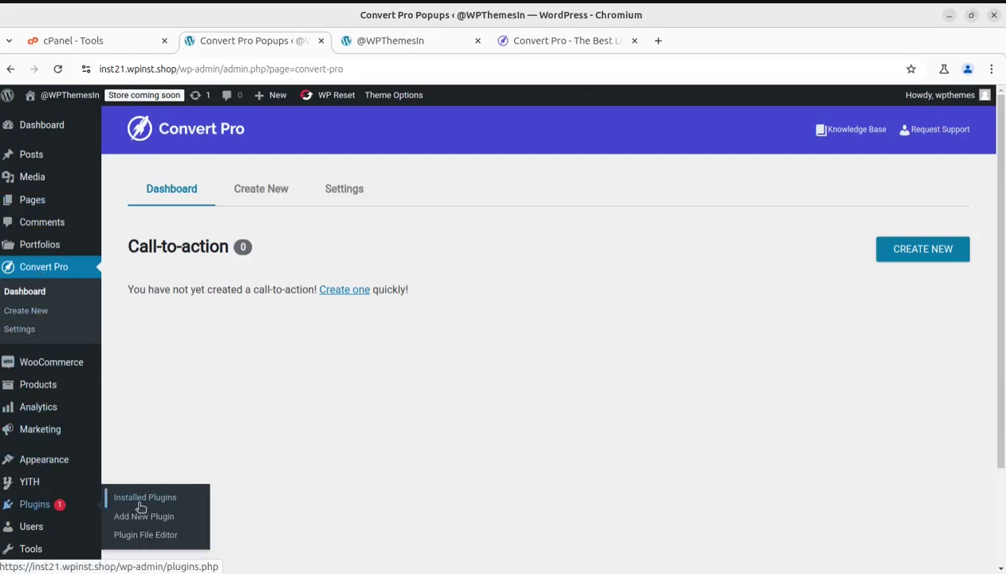
click(143, 500)
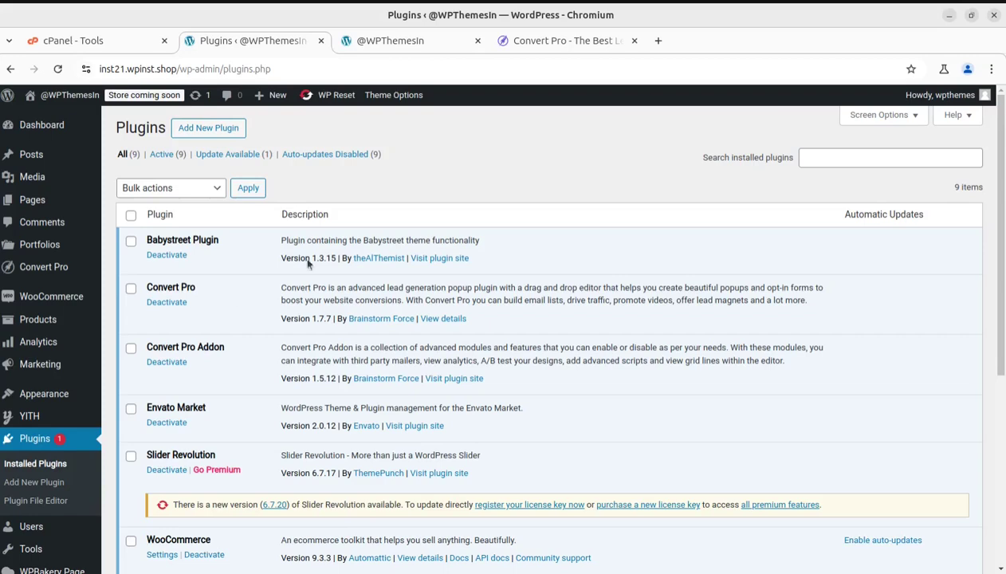
click(531, 45)
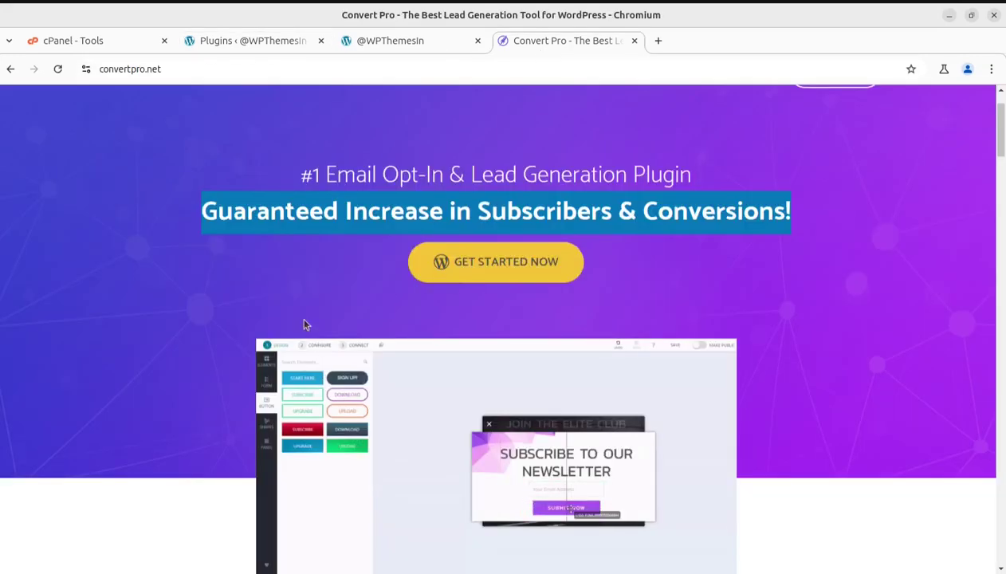
Step: Open the convertpro.net popup templates gallery and scroll through it
scroll(304, 323, up, 2)
click(547, 154)
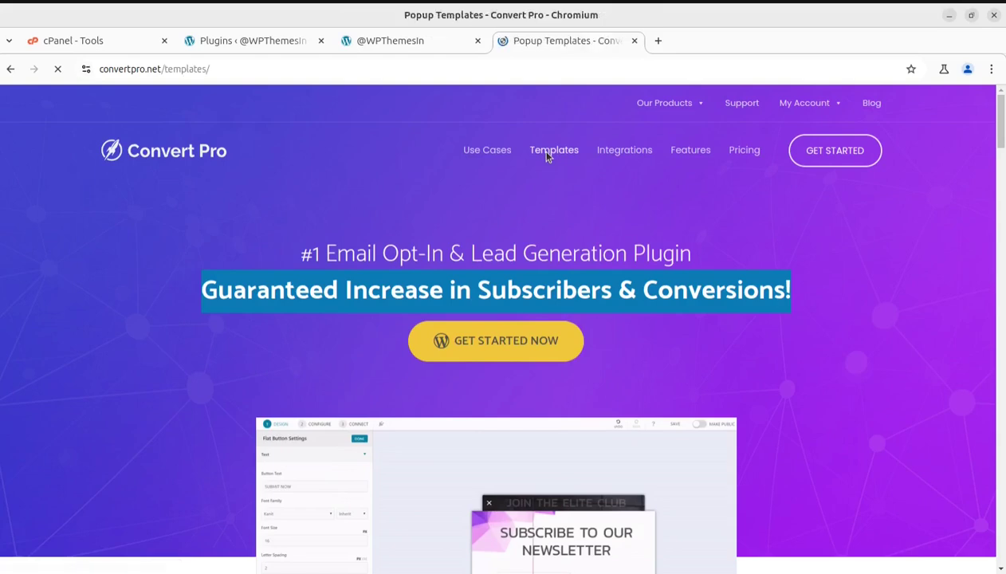
scroll(473, 275, down, 3)
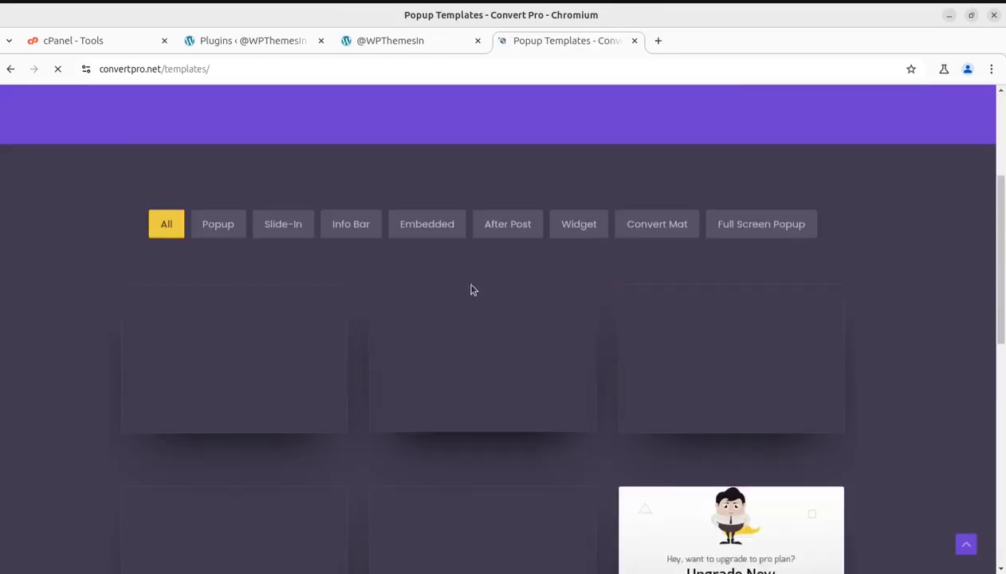
scroll(474, 287, down, 4)
scroll(415, 299, down, 1)
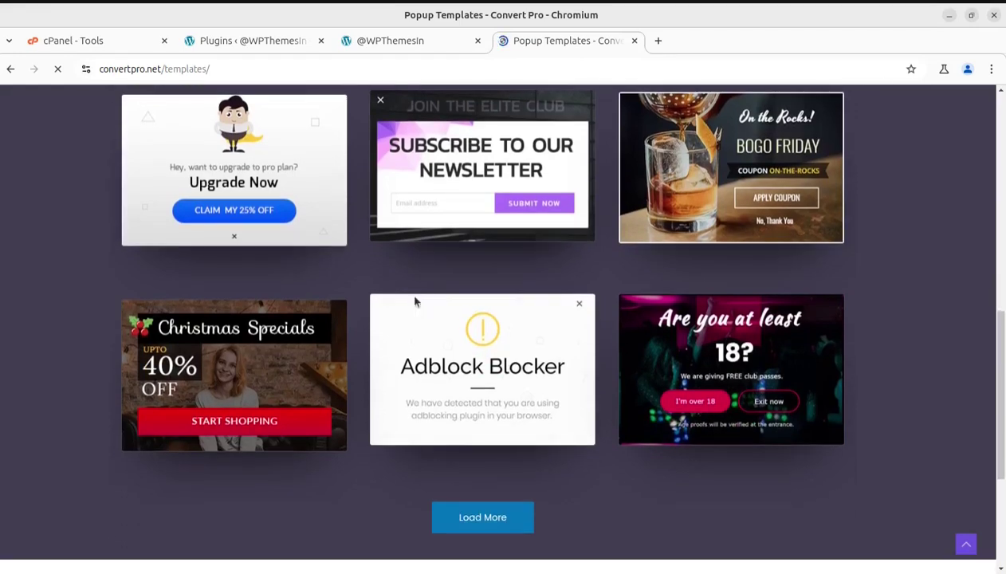
scroll(415, 300, down, 1)
scroll(415, 299, up, 5)
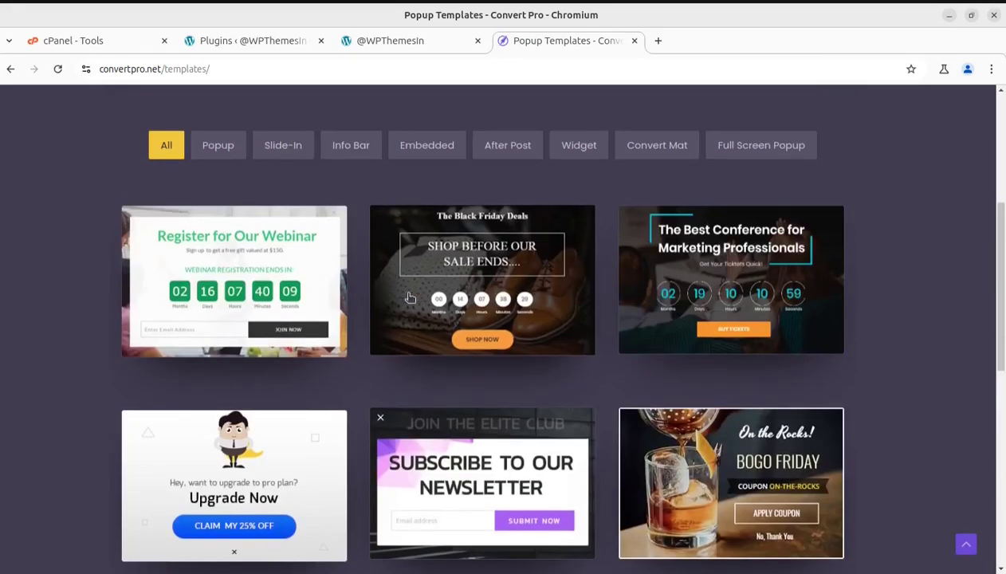
Step: Filter templates by Slide-In, Info Bar, Embedded, After Post, Convert Mat, Full Screen Popup, then Convert Mat
click(299, 150)
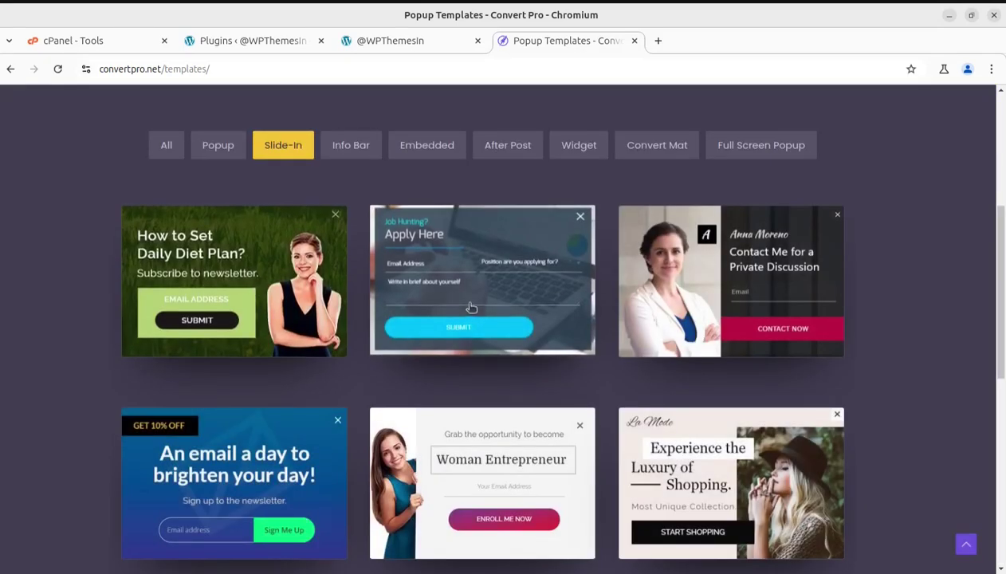
click(363, 151)
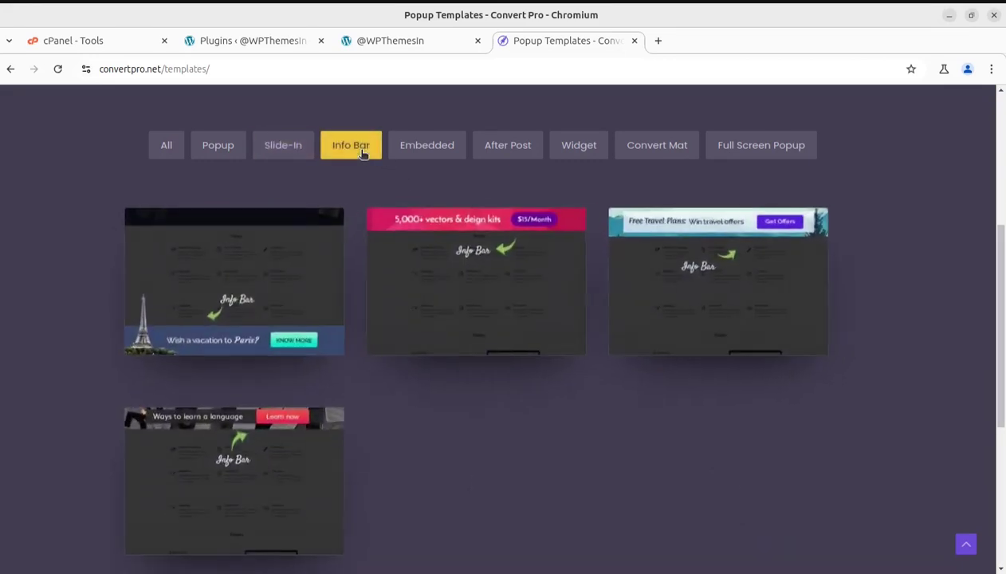
click(424, 155)
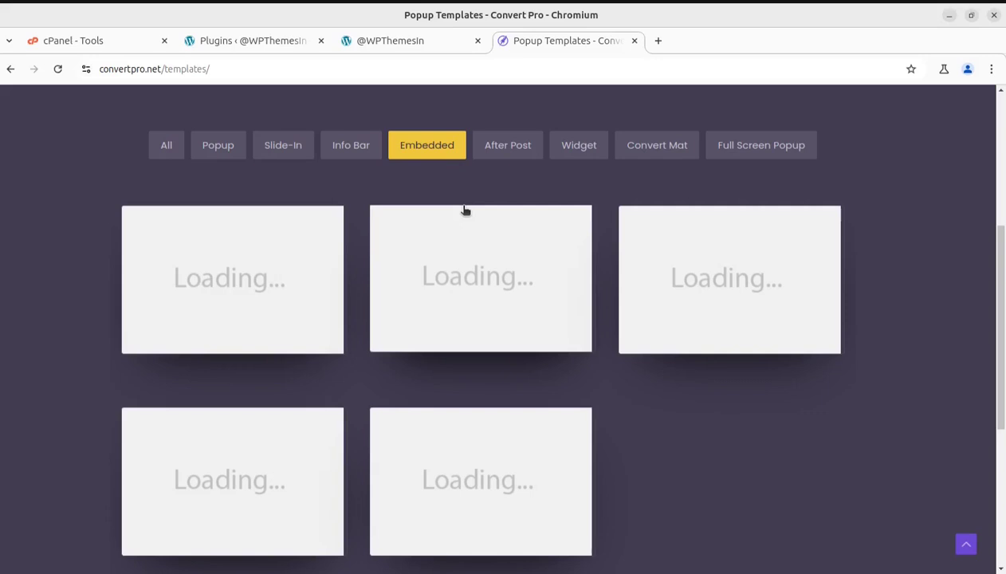
click(506, 154)
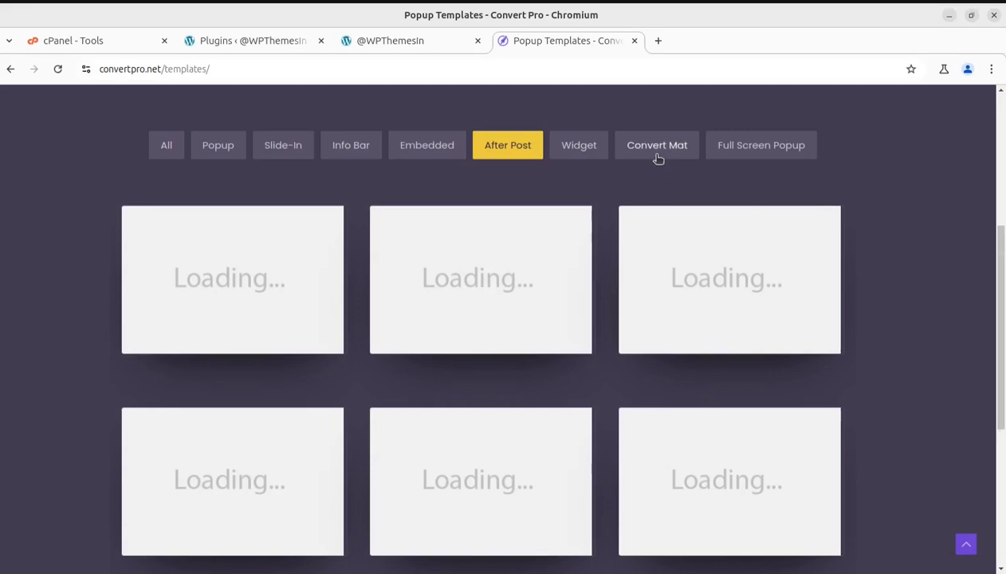
click(658, 156)
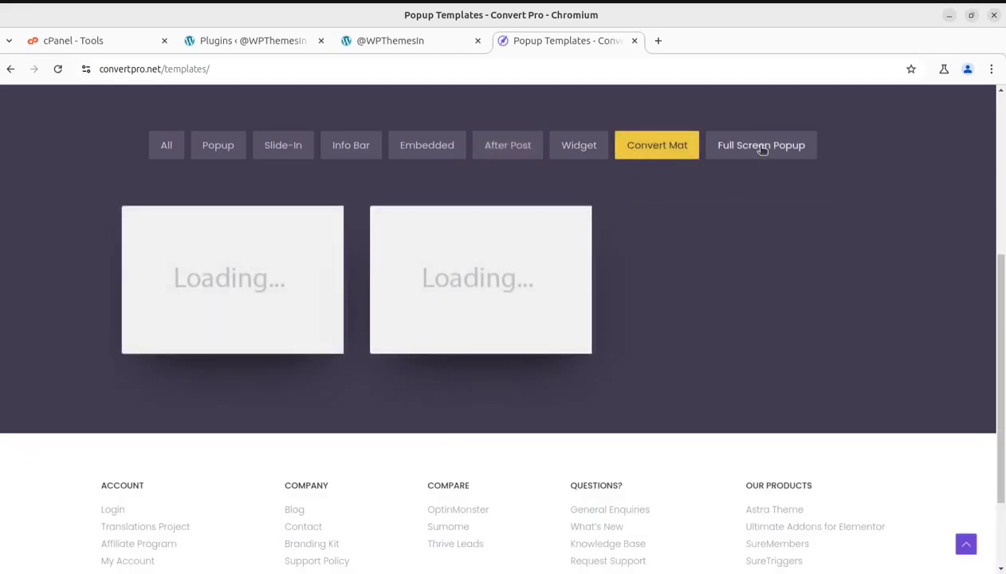
click(735, 150)
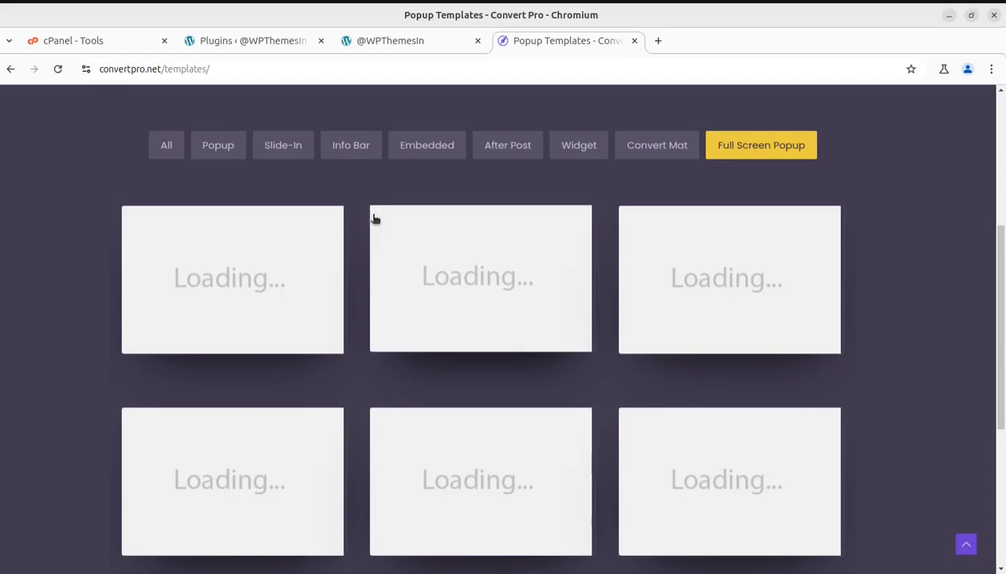
scroll(422, 195, up, 5)
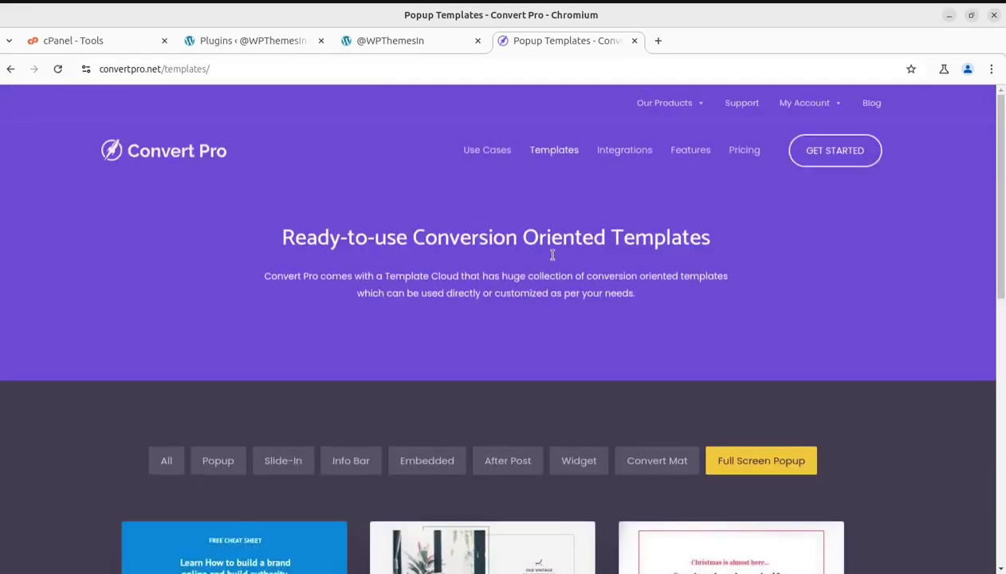
scroll(553, 254, down, 4)
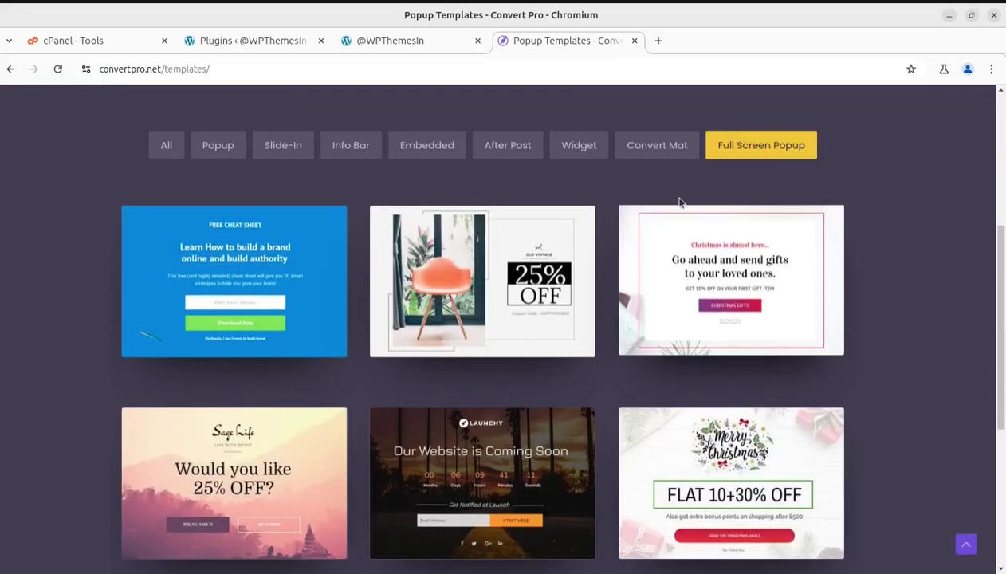
click(655, 150)
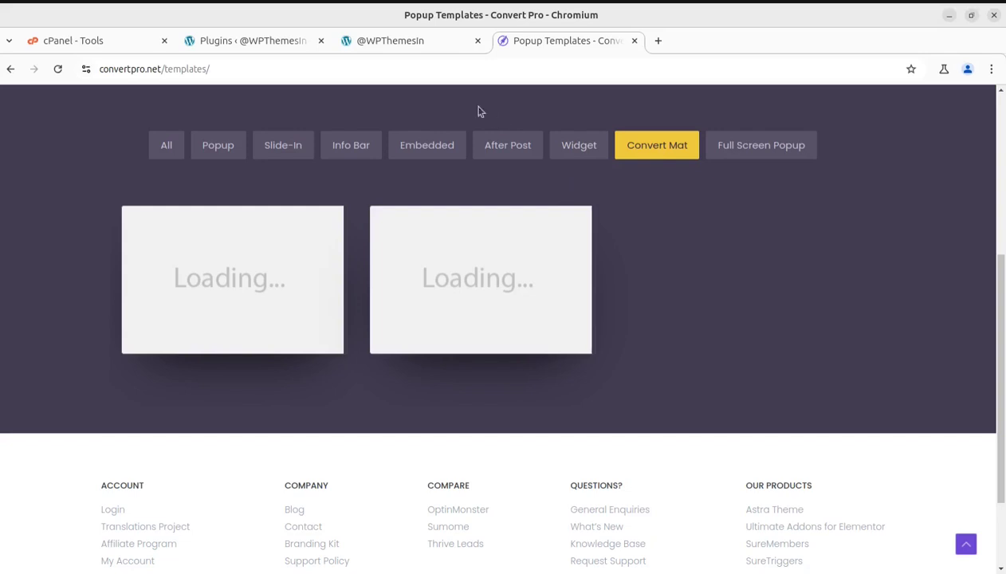
Step: Go to WordPress admin and open the Convert Pro dashboard showing zero call-to-actions
click(404, 43)
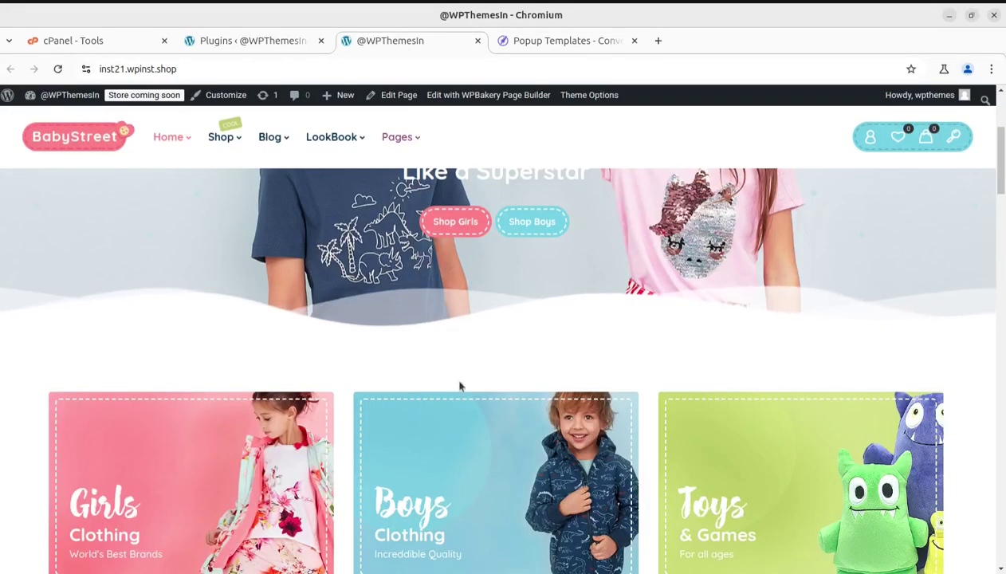
scroll(524, 407, up, 3)
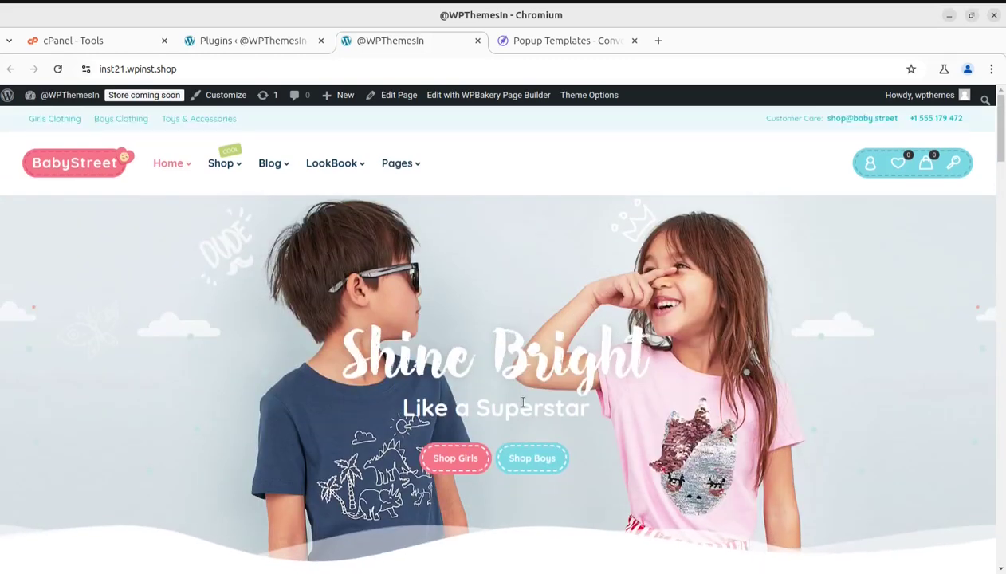
click(249, 47)
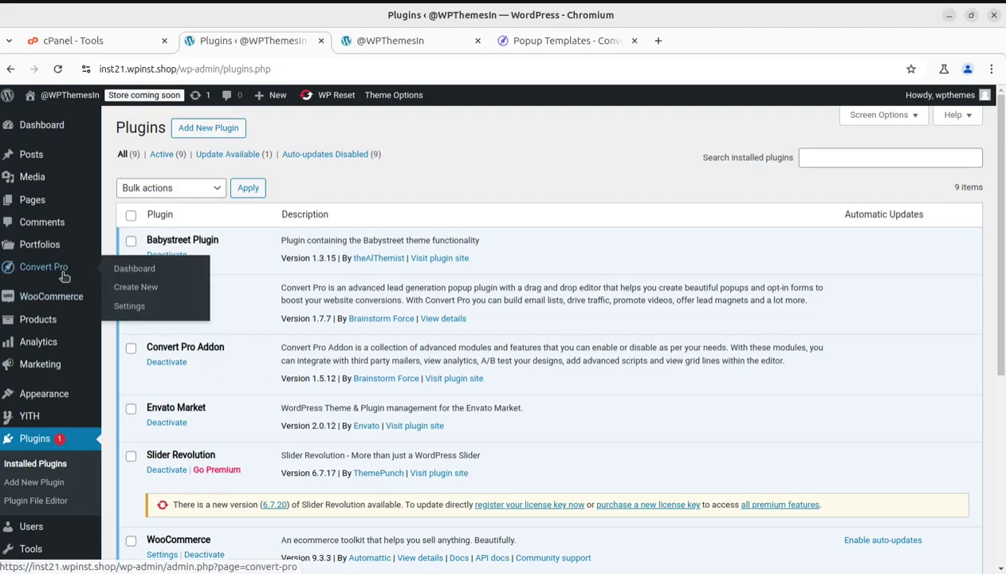
mouse_move(43, 267)
click(132, 273)
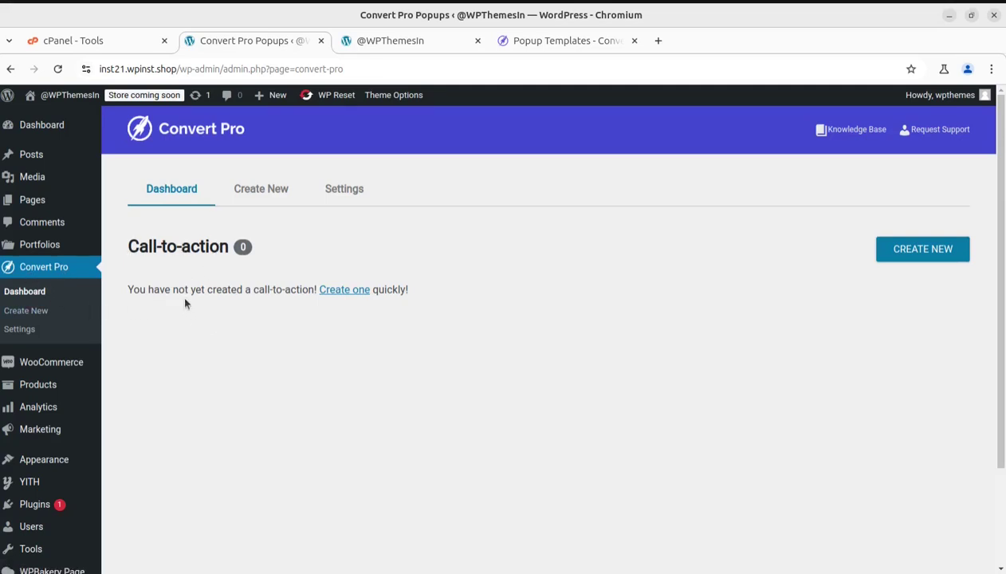
Step: Start a new call-to-action and view the types offered: Modal Popup, Info Bar, Slide-in and more
click(344, 290)
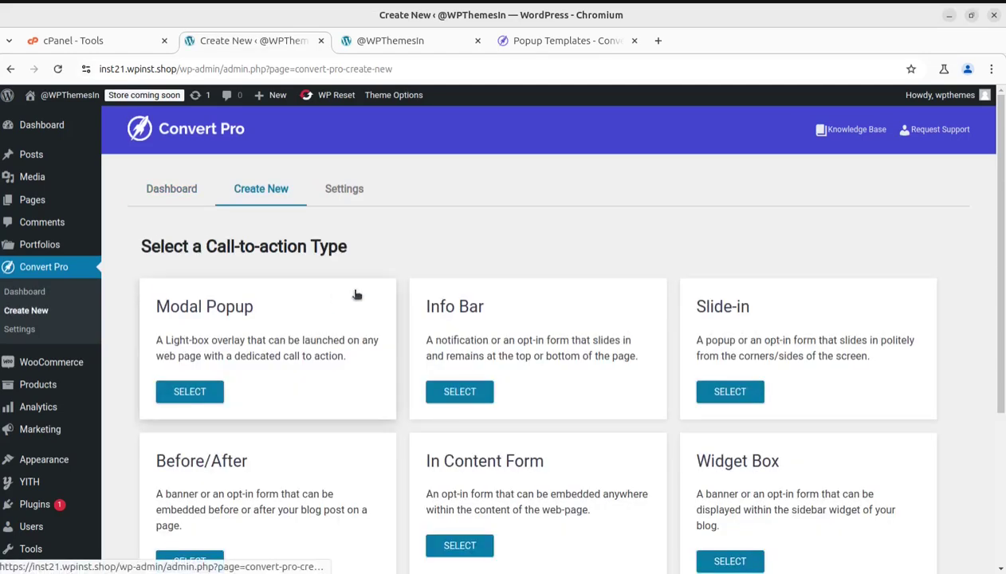
scroll(181, 254, down, 2)
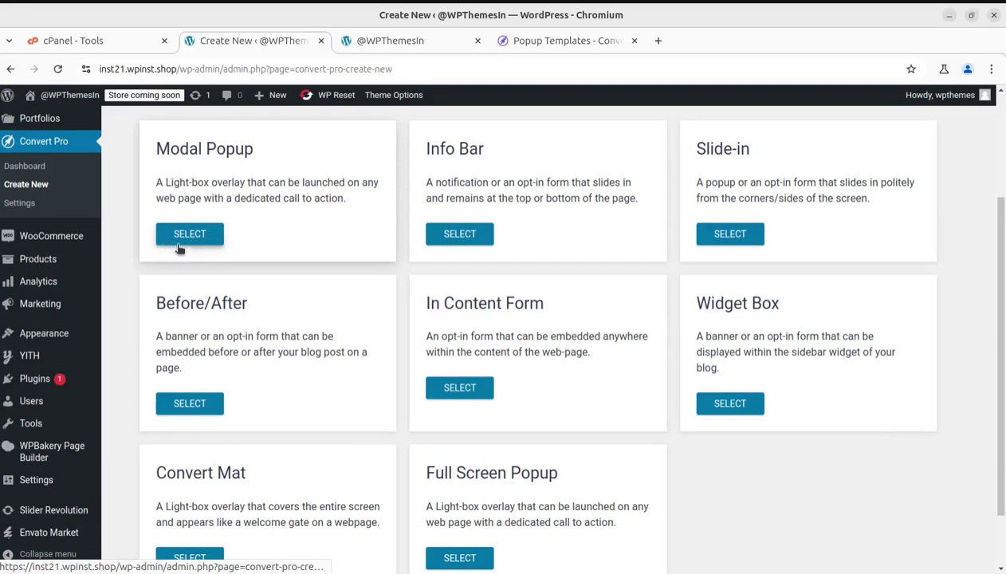
scroll(180, 248, up, 1)
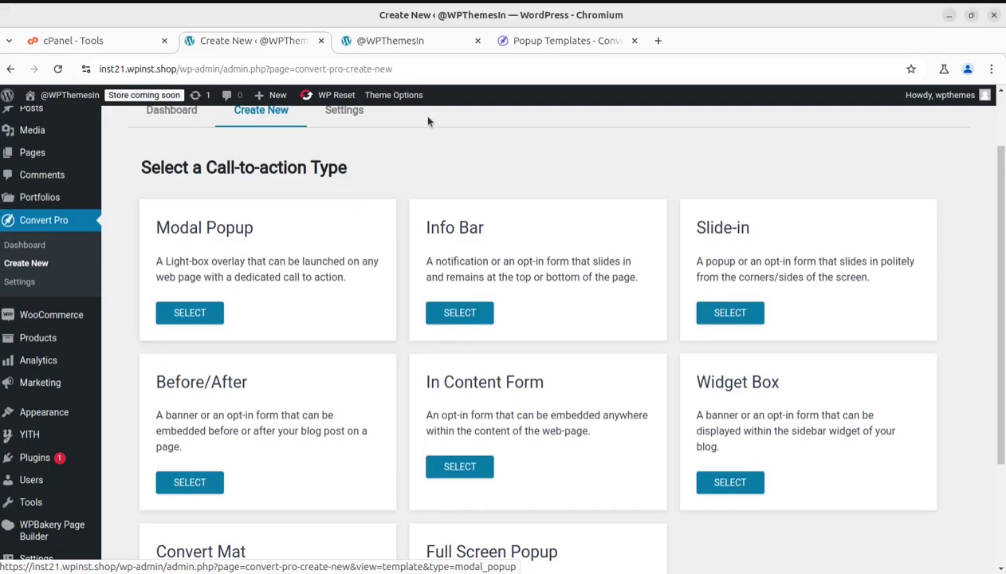
click(558, 41)
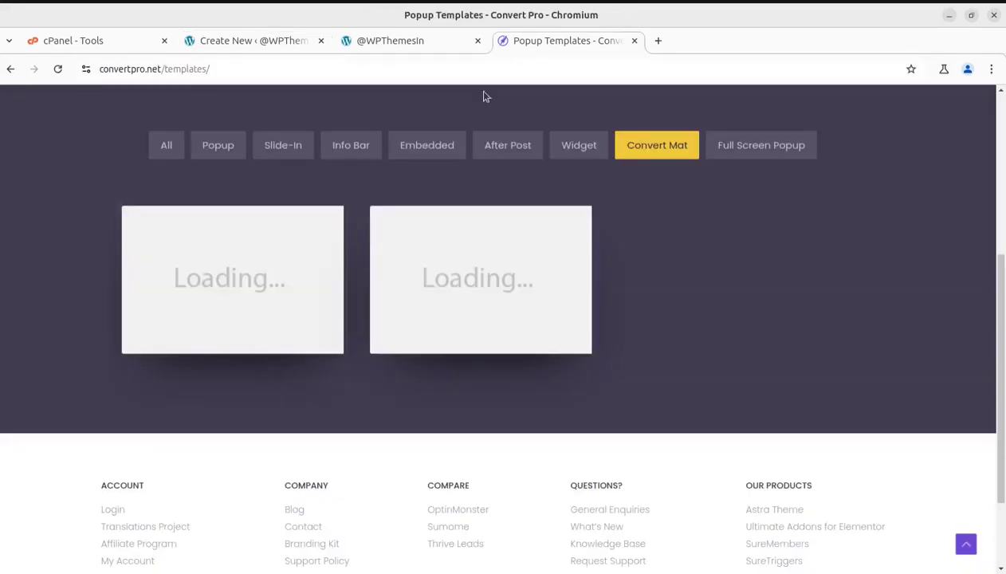
click(230, 151)
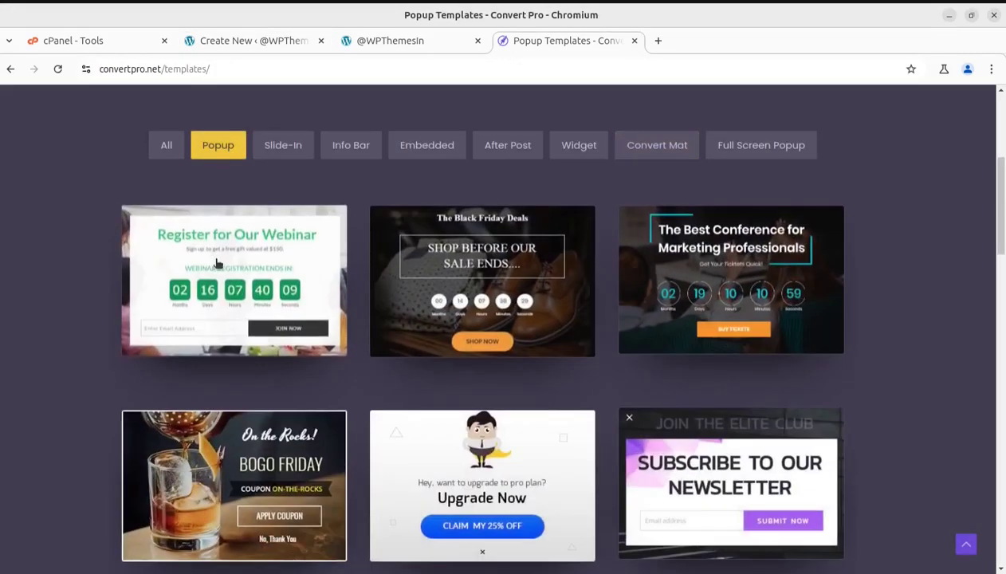
click(376, 45)
click(296, 44)
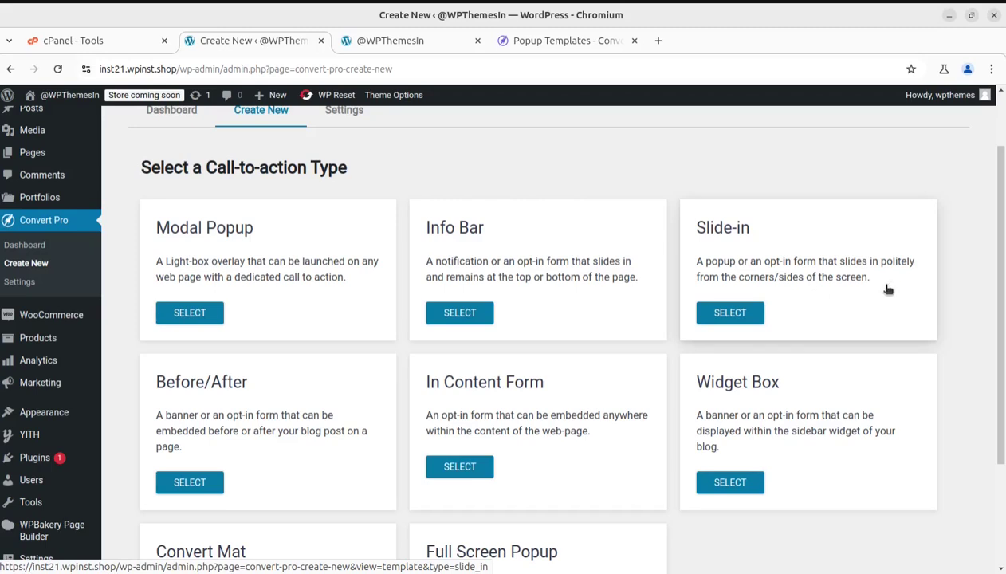
Step: Look at the Widget Box call-to-action type, then return to the Convert Pro dashboard
scroll(837, 294, down, 2)
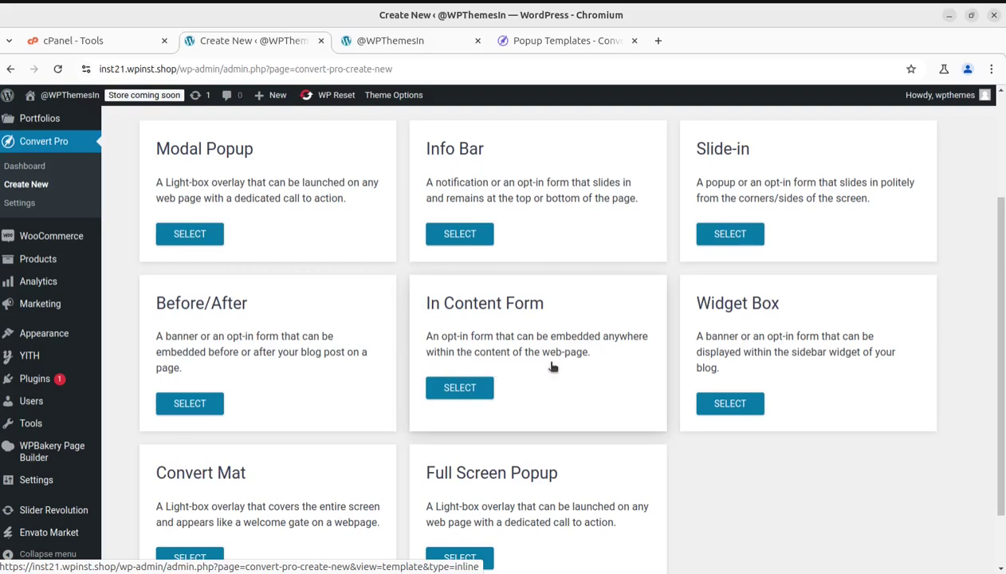
scroll(695, 338, down, 2)
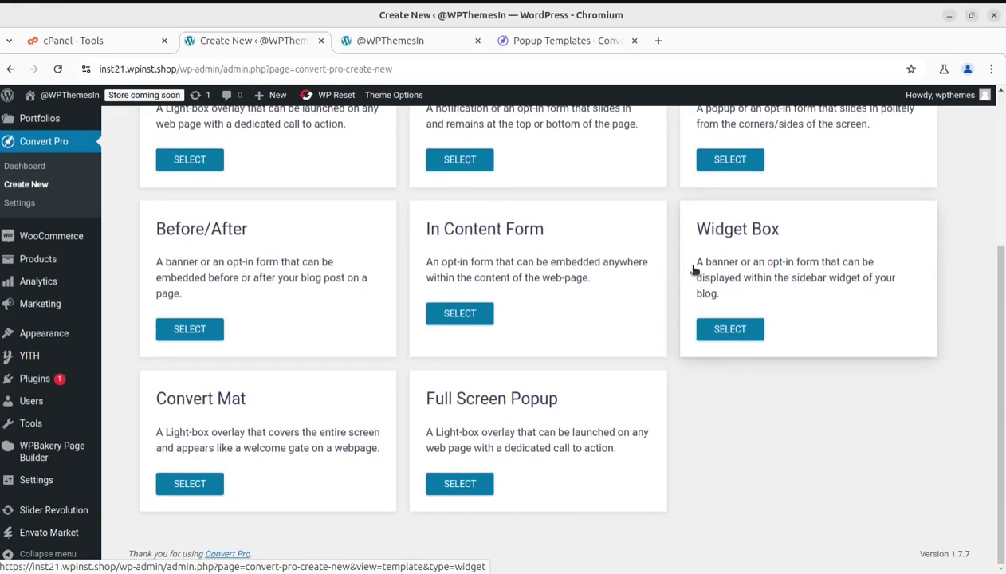
click(693, 269)
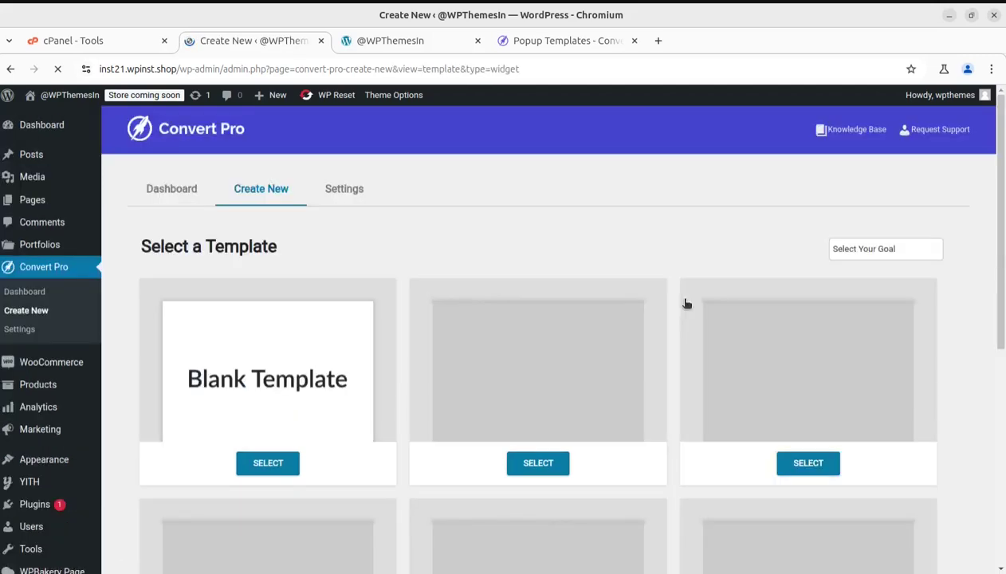
scroll(239, 204, down, 4)
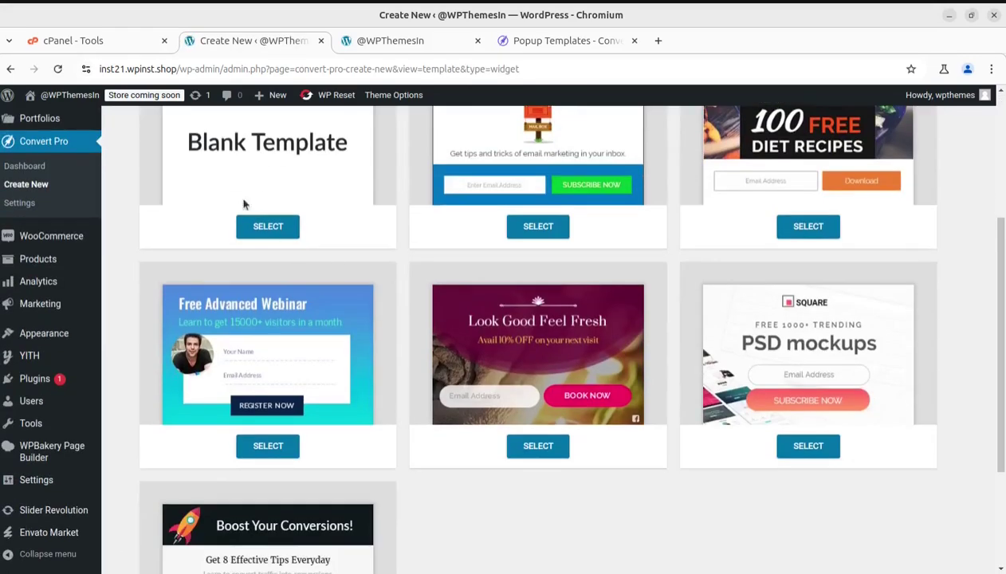
scroll(231, 203, up, 3)
scroll(227, 204, up, 1)
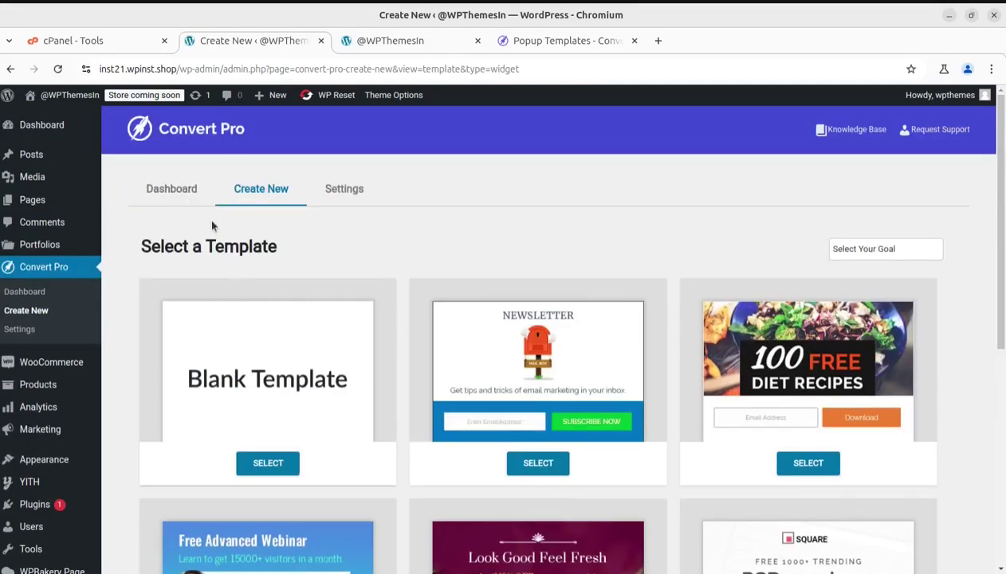
click(183, 194)
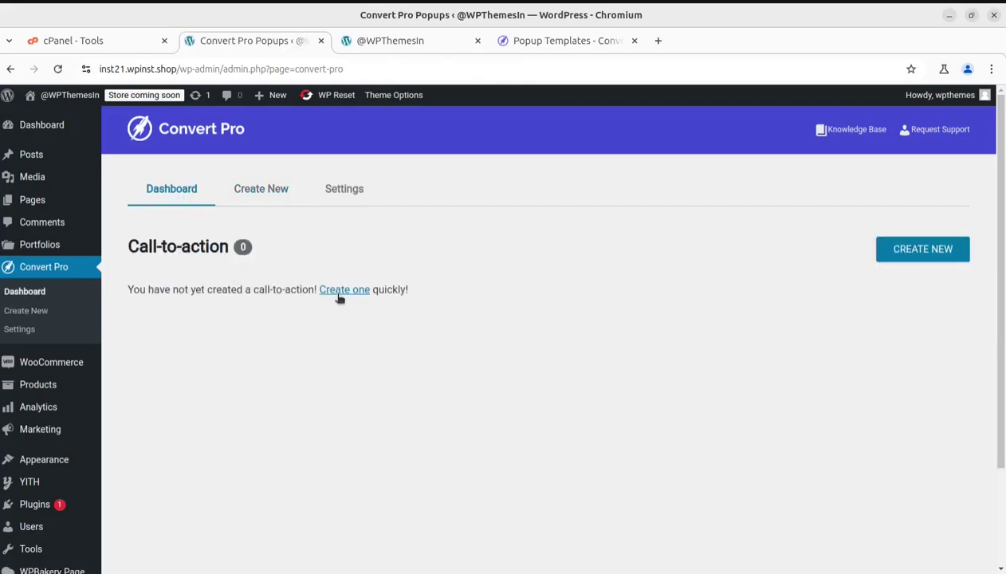
Step: Preview the Convert Mat templates from Create New, then return to the dashboard
click(338, 293)
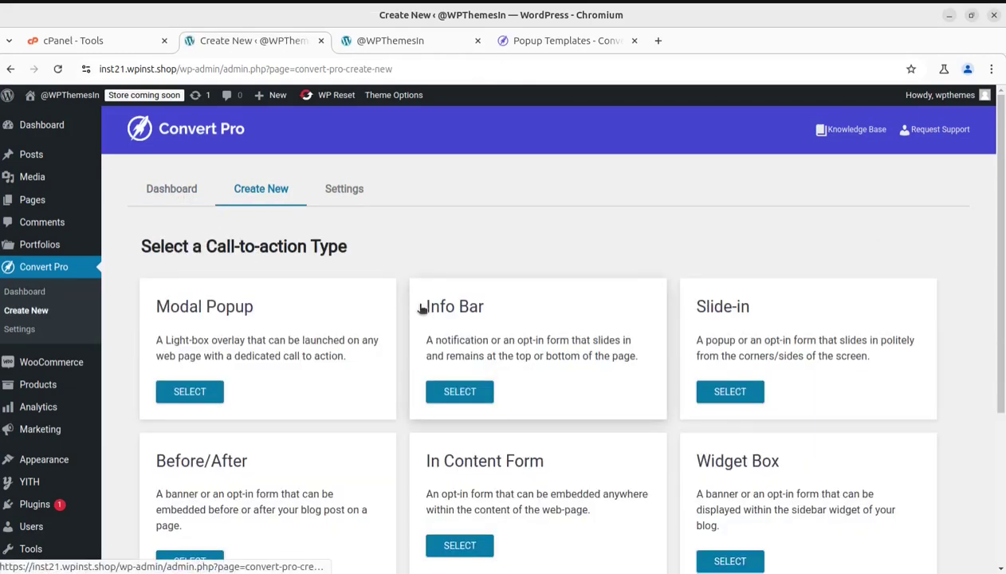
scroll(184, 393, down, 3)
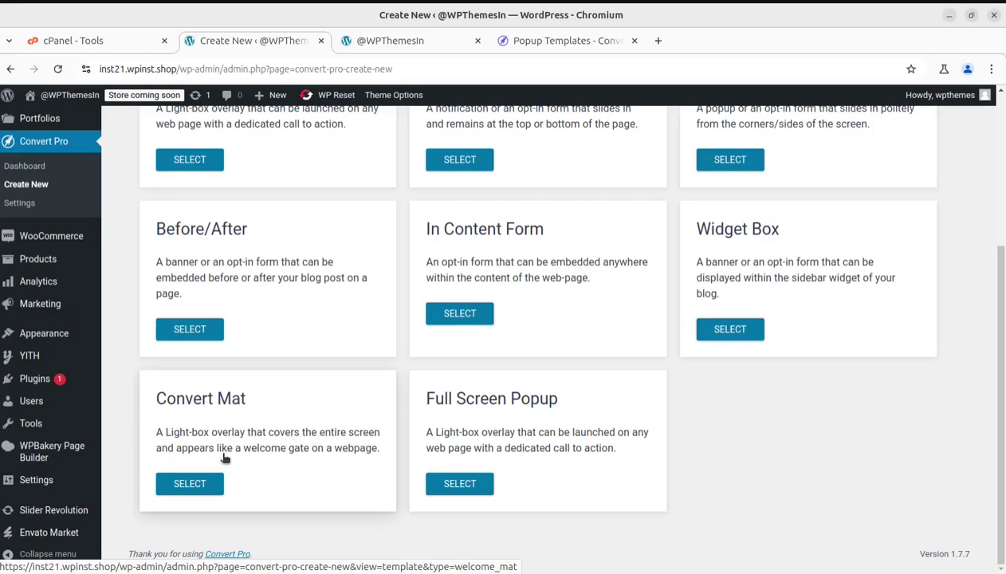
click(185, 489)
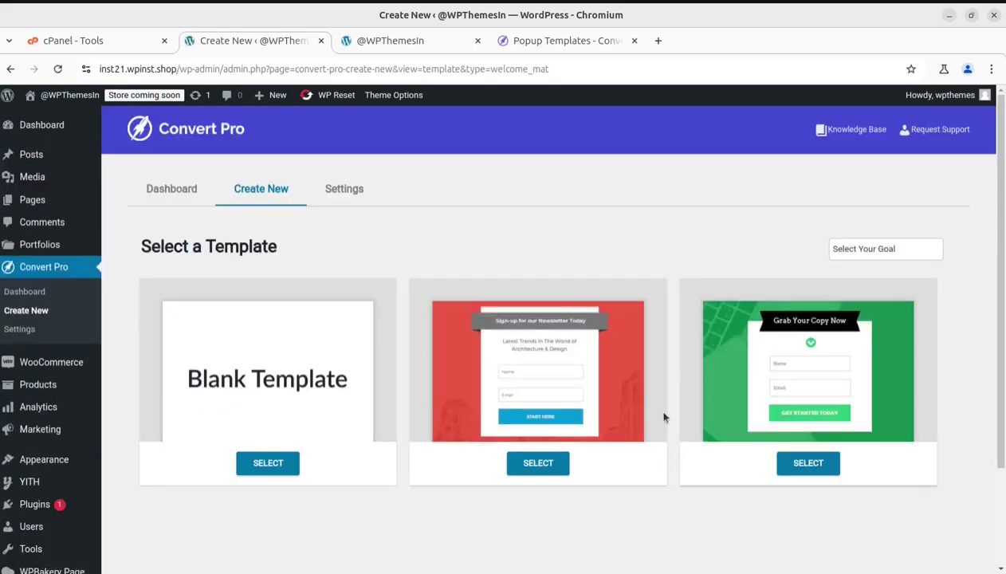
click(177, 198)
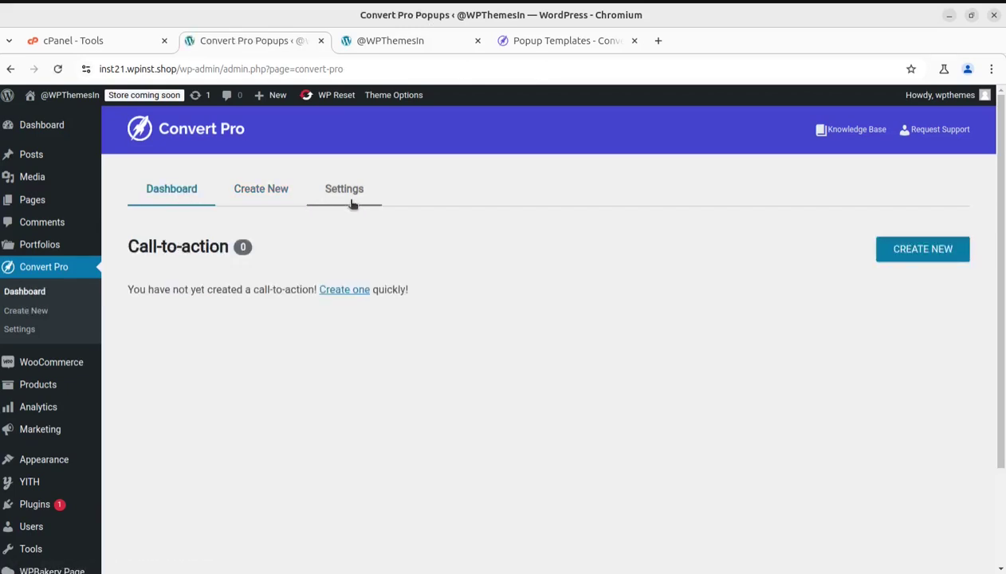
Step: Open Convert Pro Settings and view the Addons list: Connects, A/B Test, Advanced Scripts, Grid
click(349, 200)
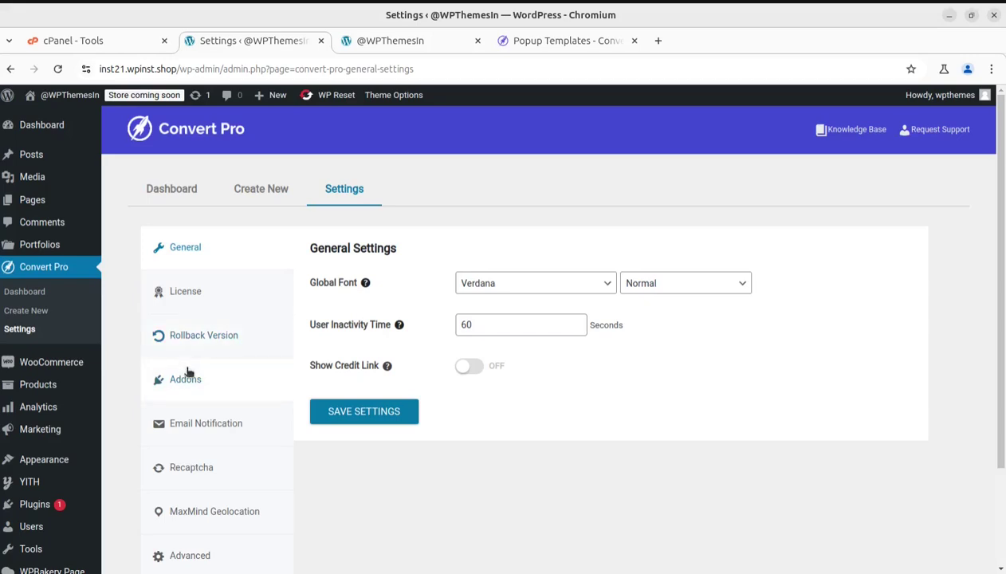
scroll(212, 385, down, 1)
scroll(212, 385, down, 1)
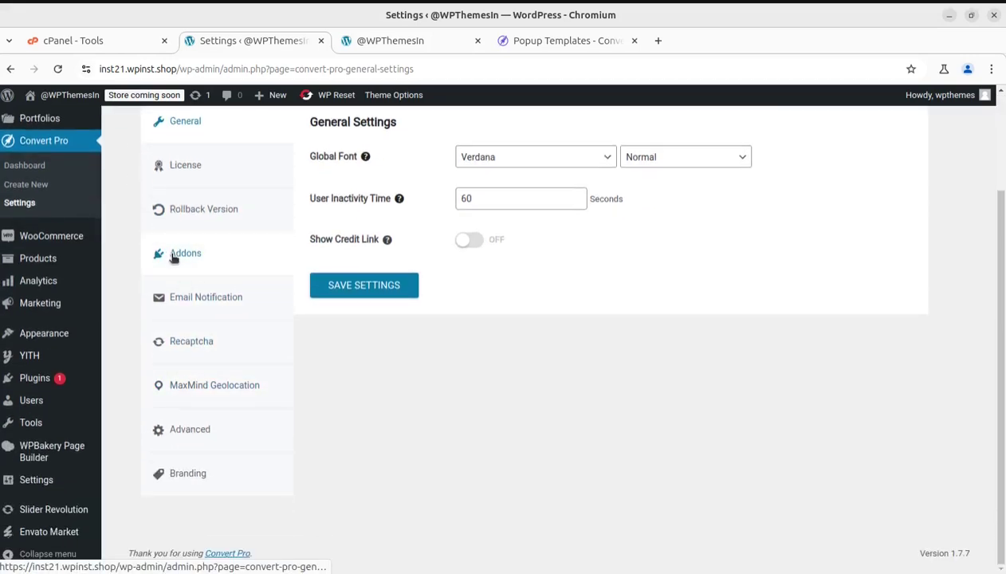
click(177, 254)
scroll(350, 307, up, 2)
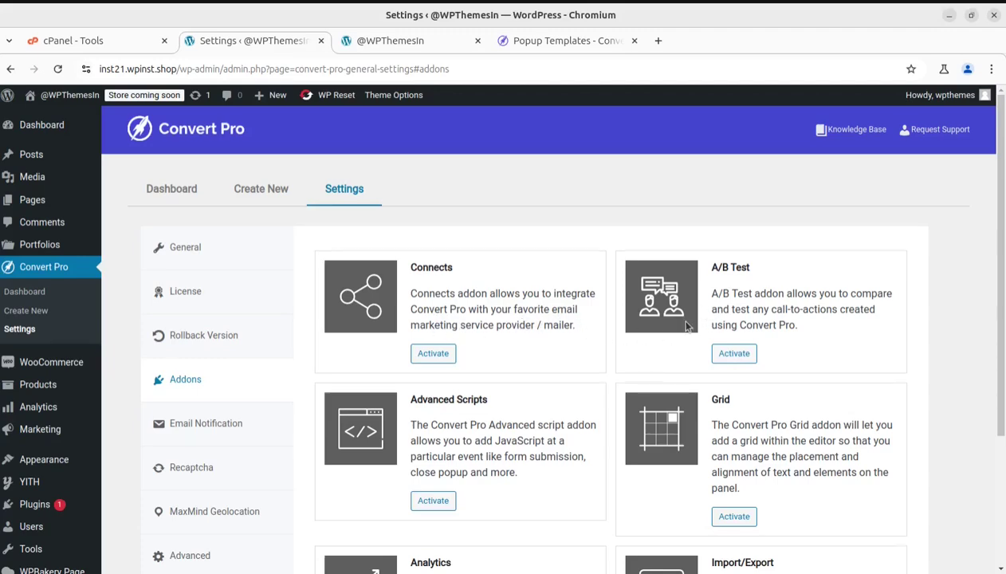
scroll(685, 326, down, 2)
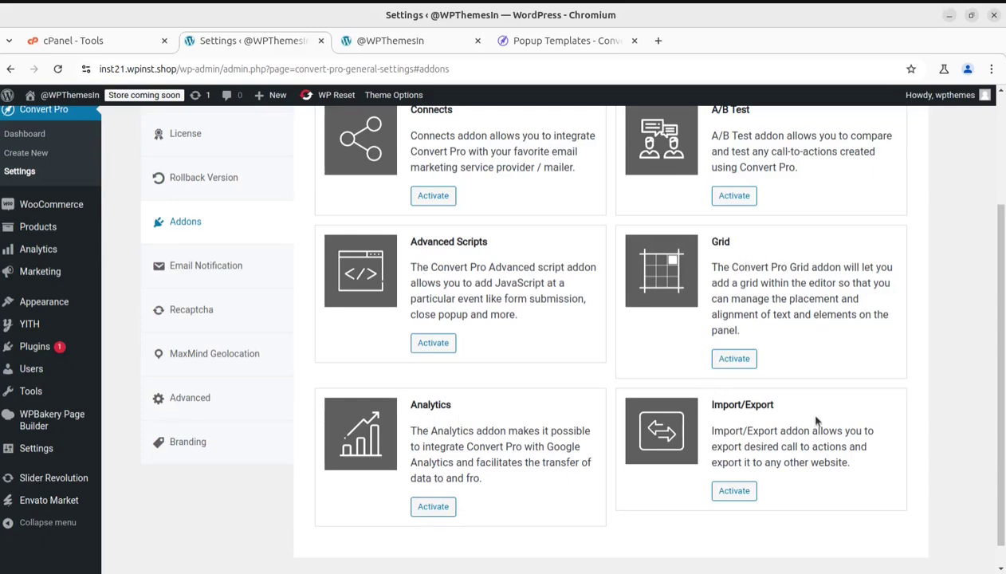
scroll(473, 406, up, 1)
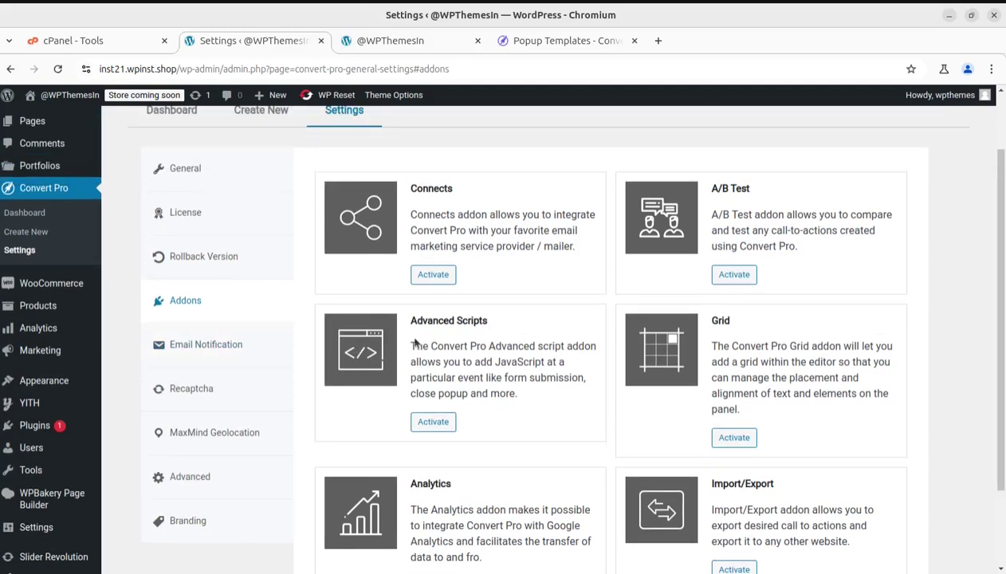
Step: Toggle the Advanced Scripts addon on and back off, then return to Settings after glancing at other tabs
click(428, 425)
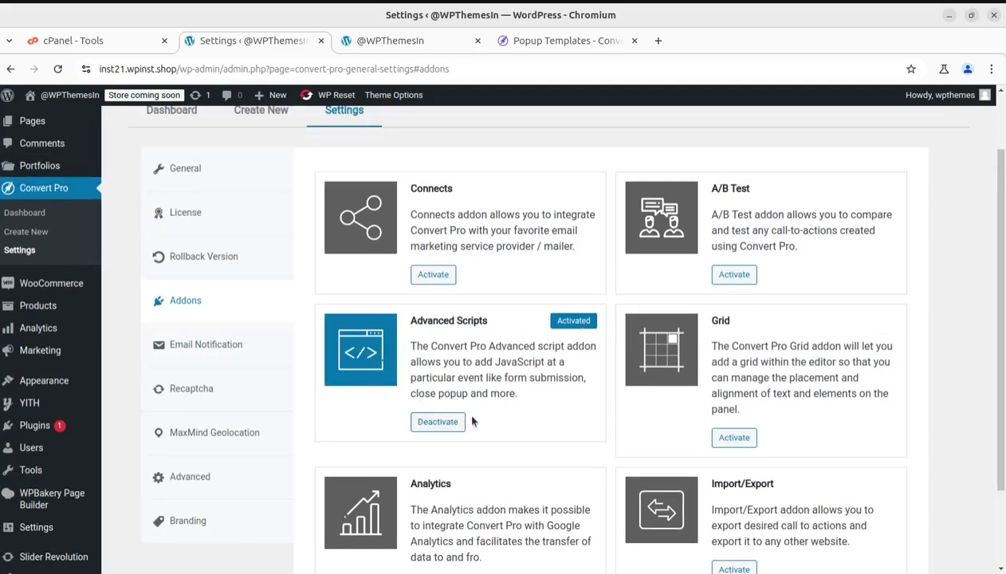
click(444, 425)
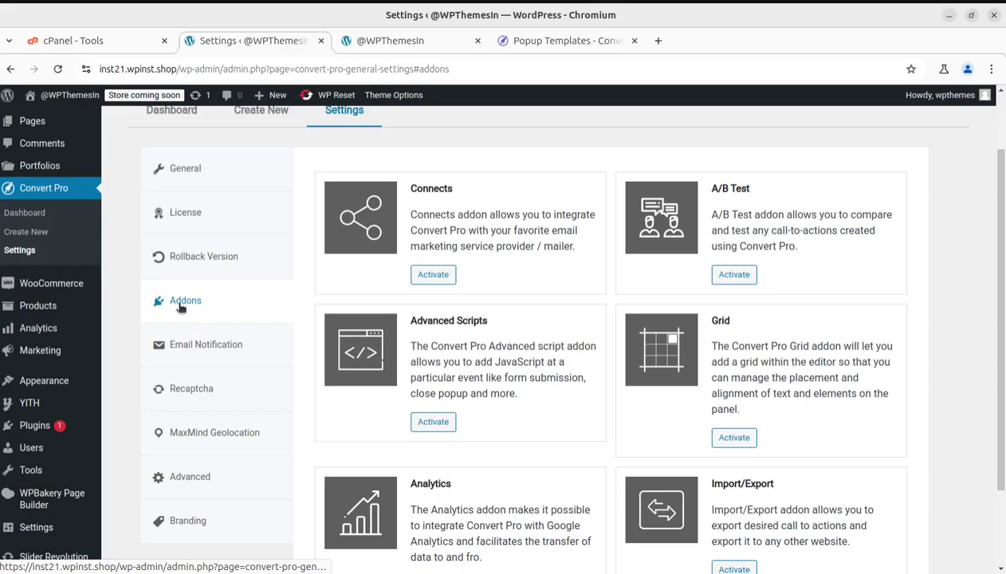
click(536, 41)
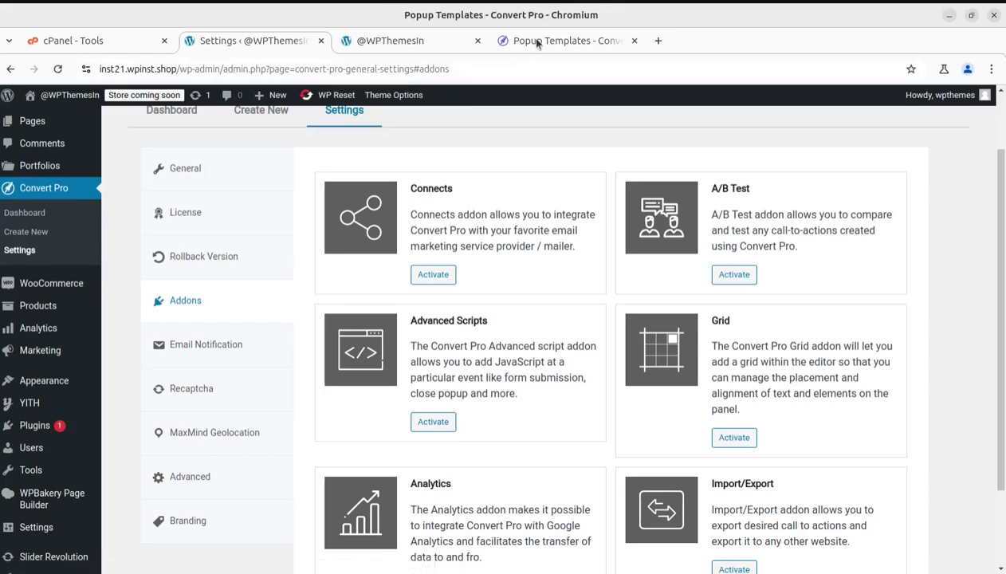
scroll(496, 265, up, 4)
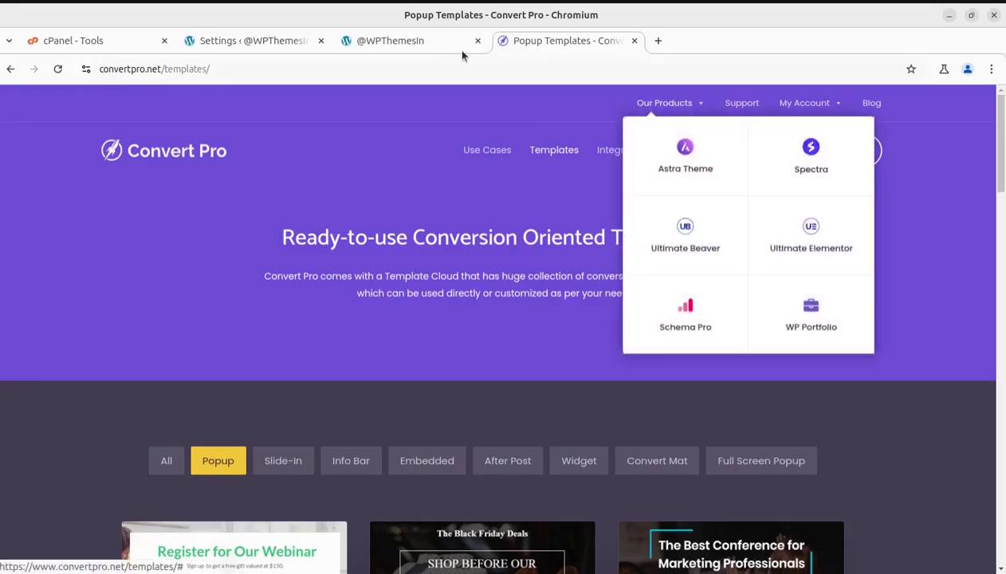
click(373, 45)
click(267, 41)
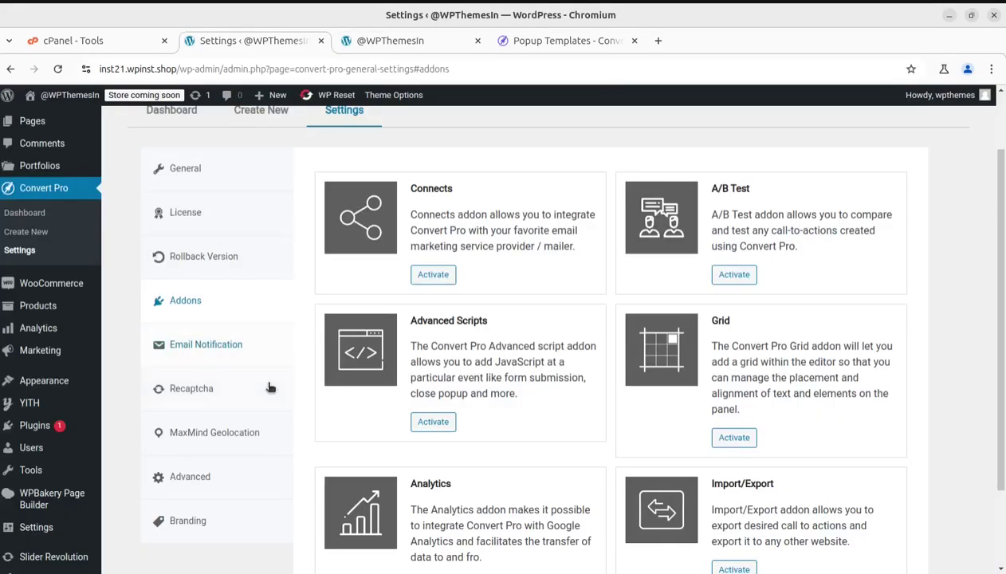
Step: Review the Email Notification, Recaptcha, MaxMind Geolocation and Advanced settings
click(212, 346)
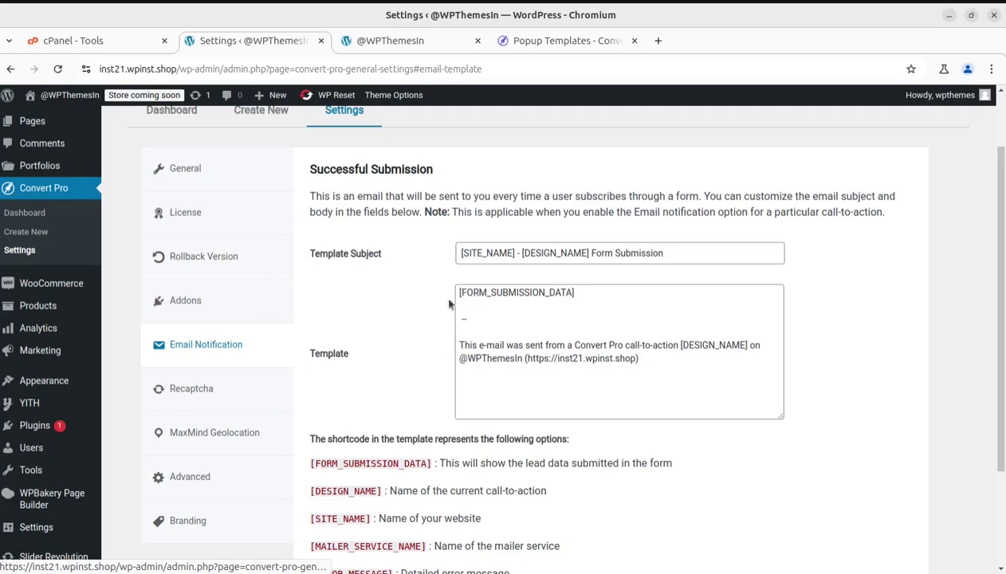
click(200, 390)
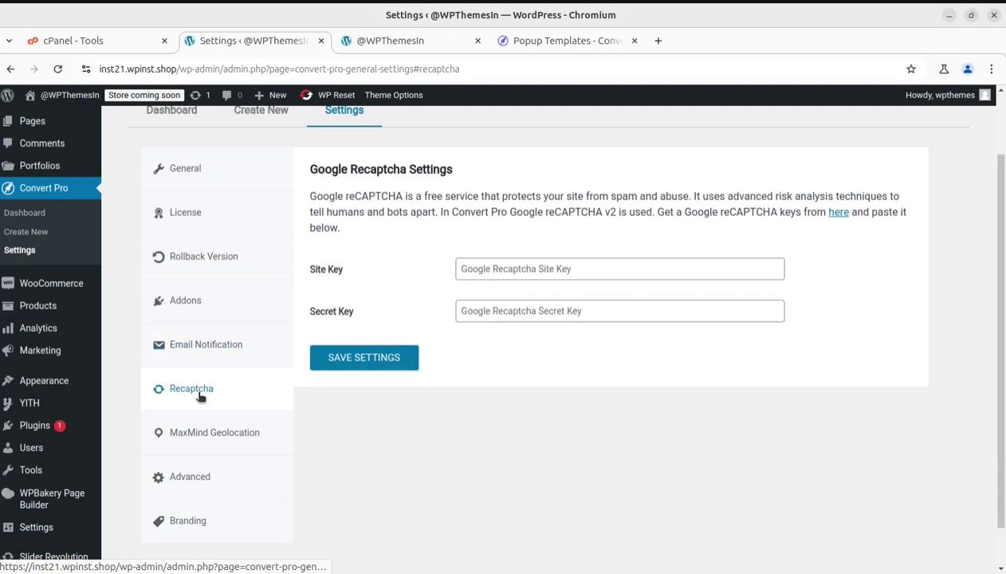
click(197, 441)
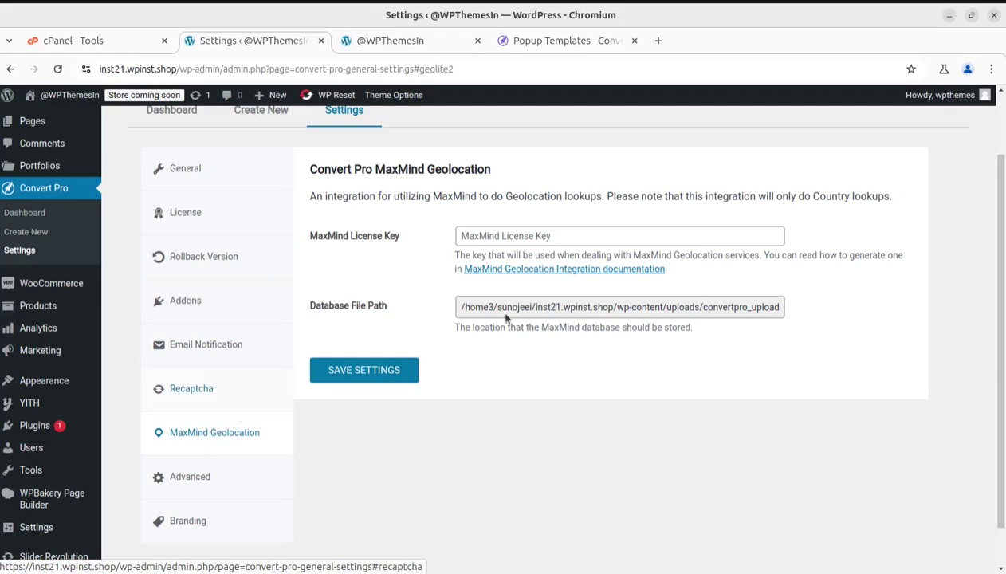
scroll(505, 317, down, 1)
click(195, 434)
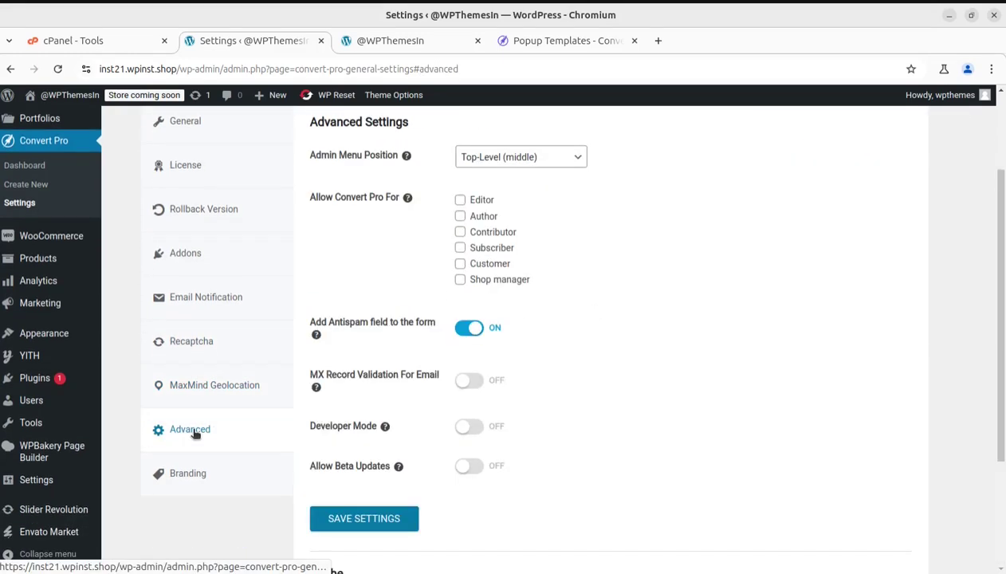
scroll(459, 265, up, 2)
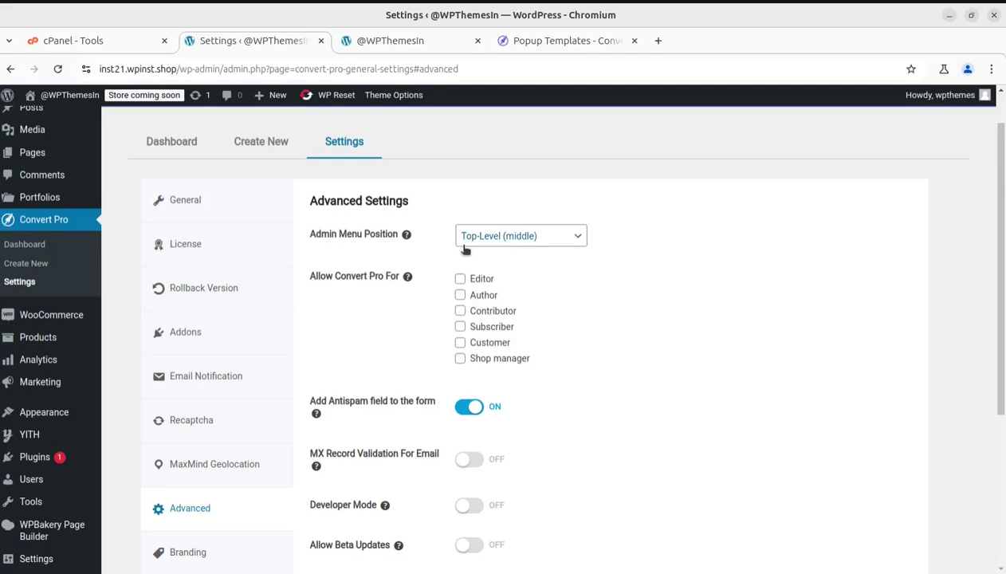
scroll(401, 388, down, 3)
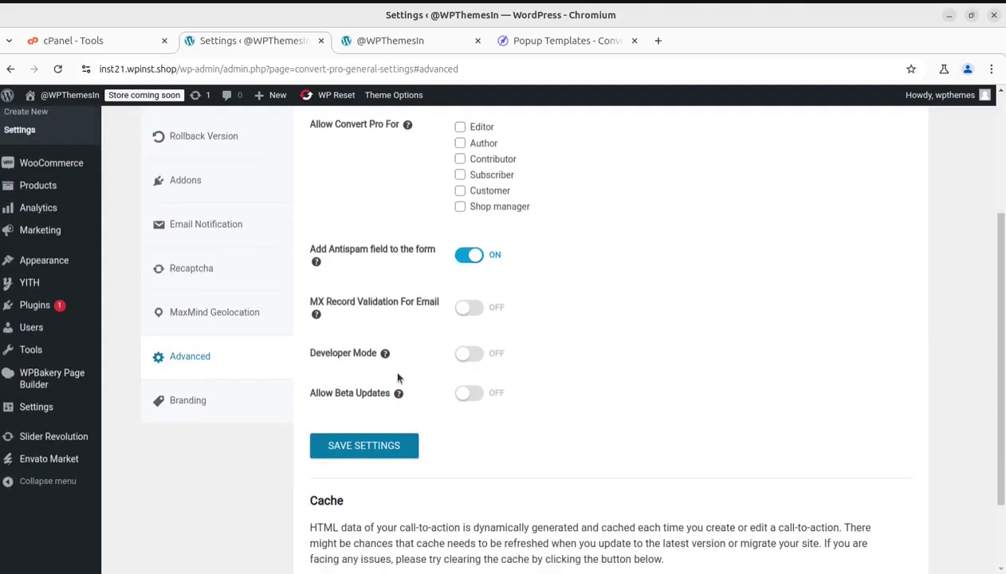
Step: Look through the Branding settings, including the Plugin Name field, then return to the dashboard
click(186, 396)
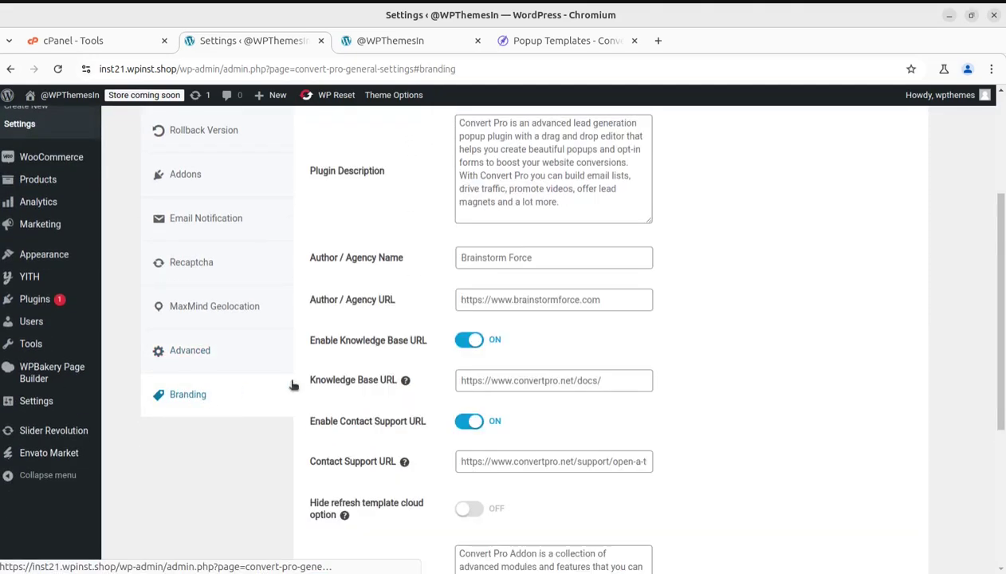
scroll(388, 343, up, 2)
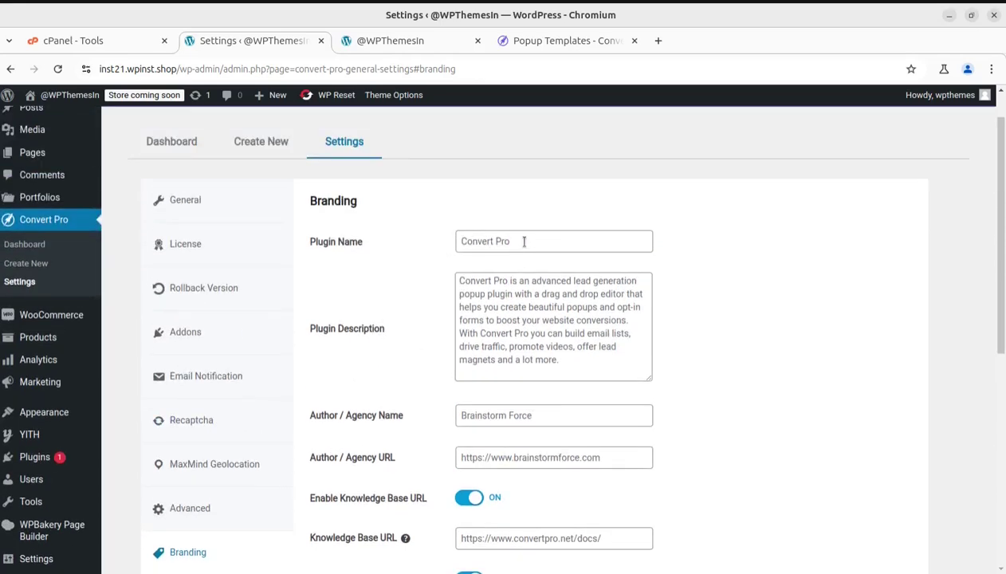
click(459, 242)
scroll(591, 289, down, 2)
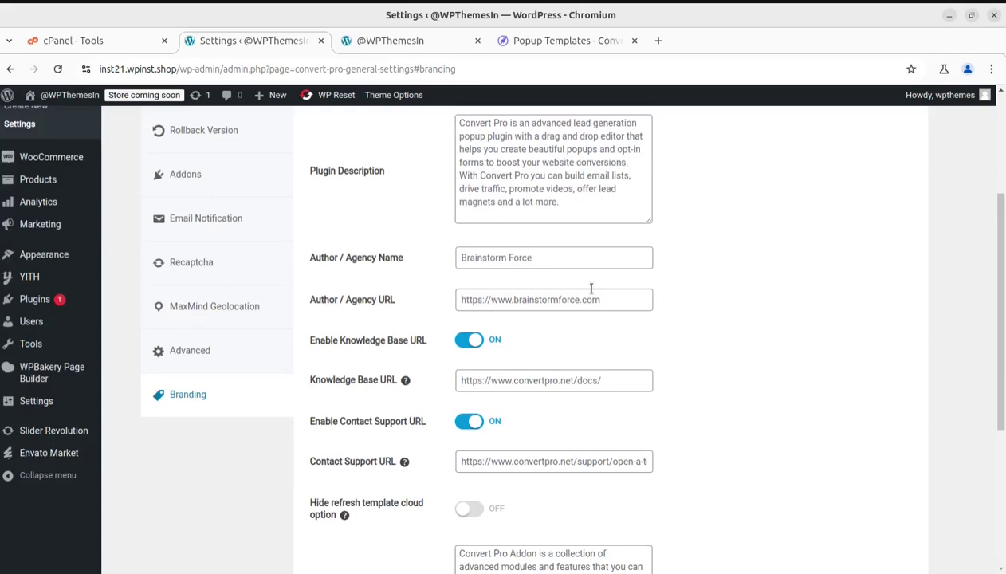
scroll(591, 289, down, 2)
scroll(590, 288, down, 2)
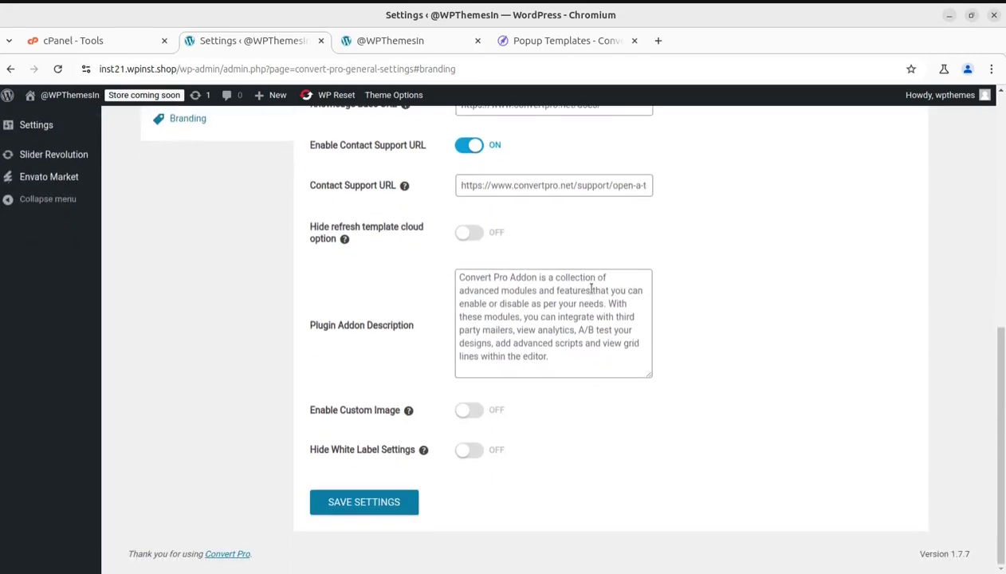
scroll(590, 288, up, 5)
scroll(590, 289, up, 1)
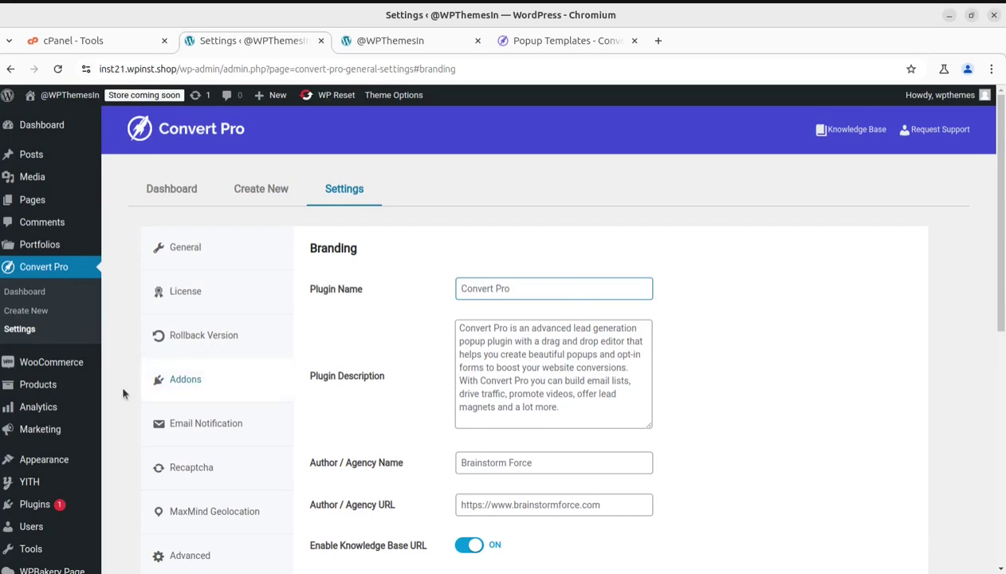
click(28, 292)
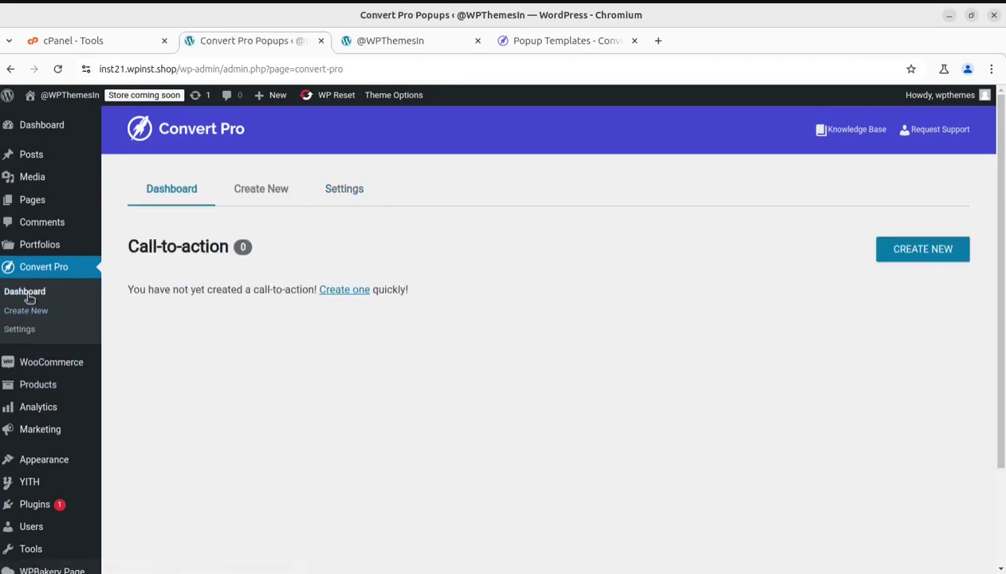
Step: Start a Modal Popup call-to-action and select the Welcome Offer 15% OFF template
click(340, 292)
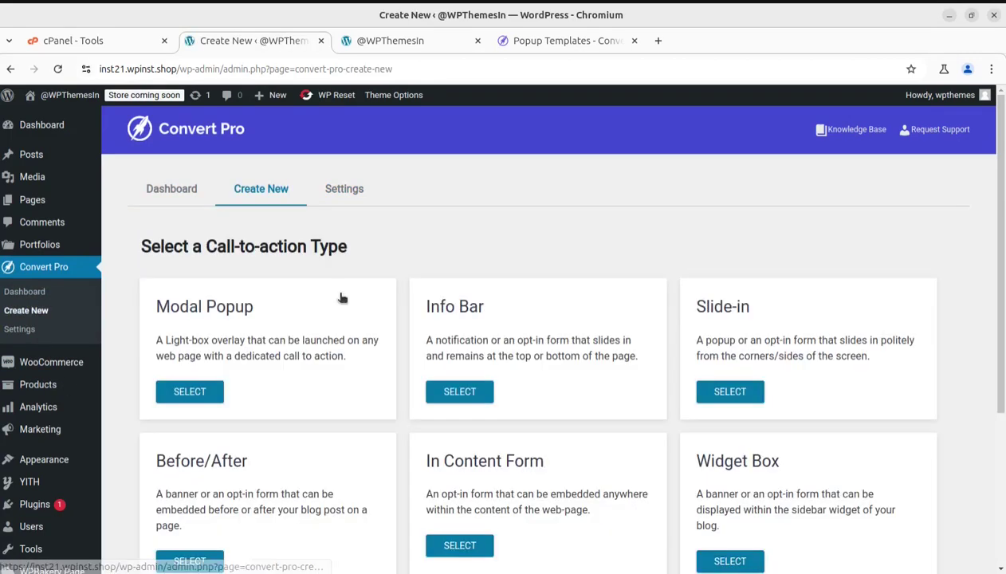
click(190, 392)
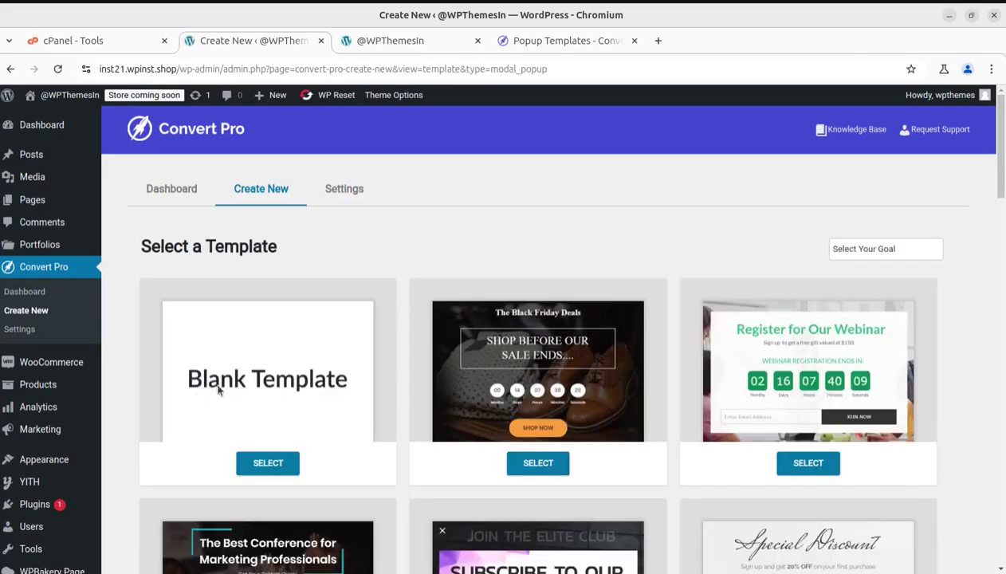
scroll(901, 428, down, 5)
scroll(900, 428, up, 3)
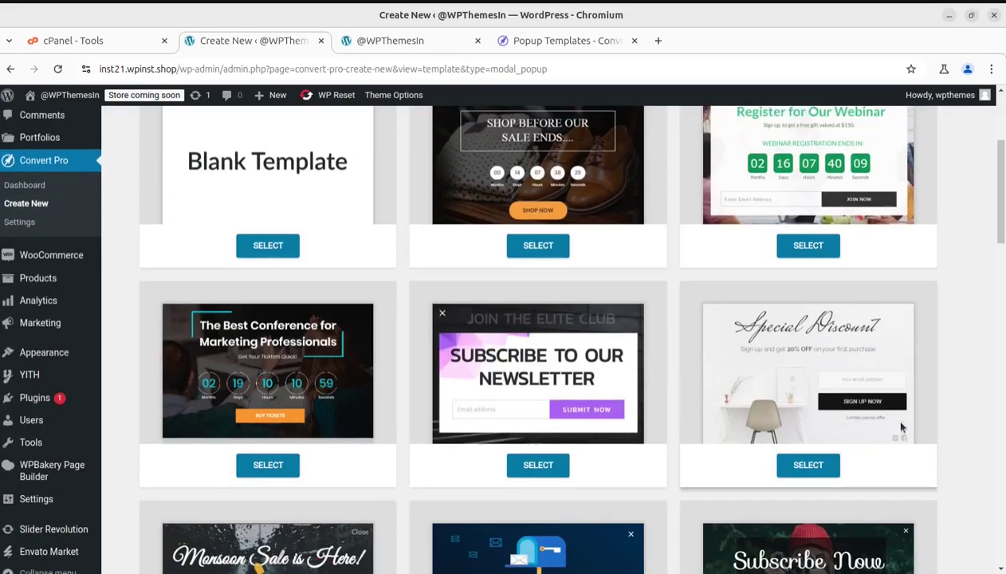
scroll(576, 432, down, 5)
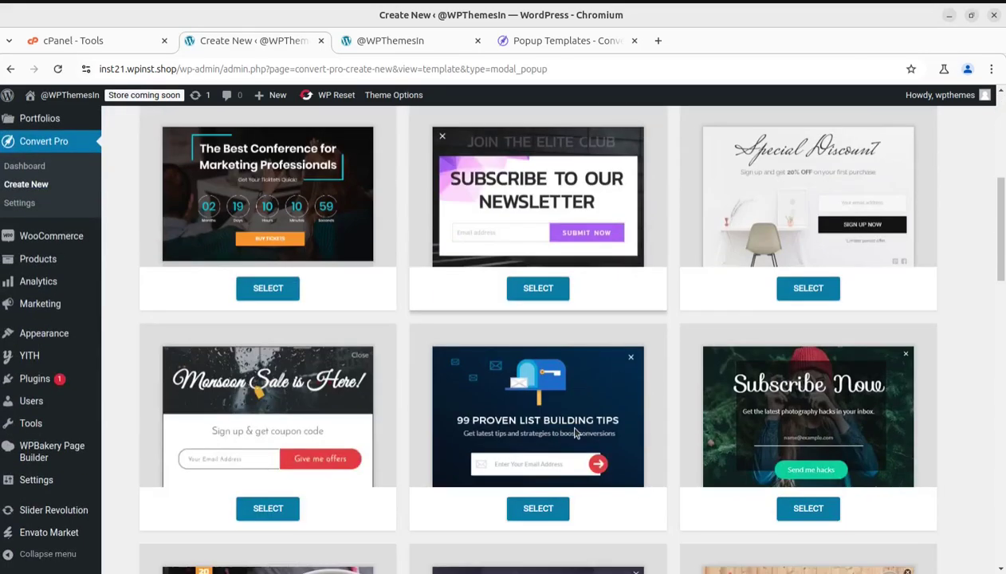
scroll(797, 434, down, 4)
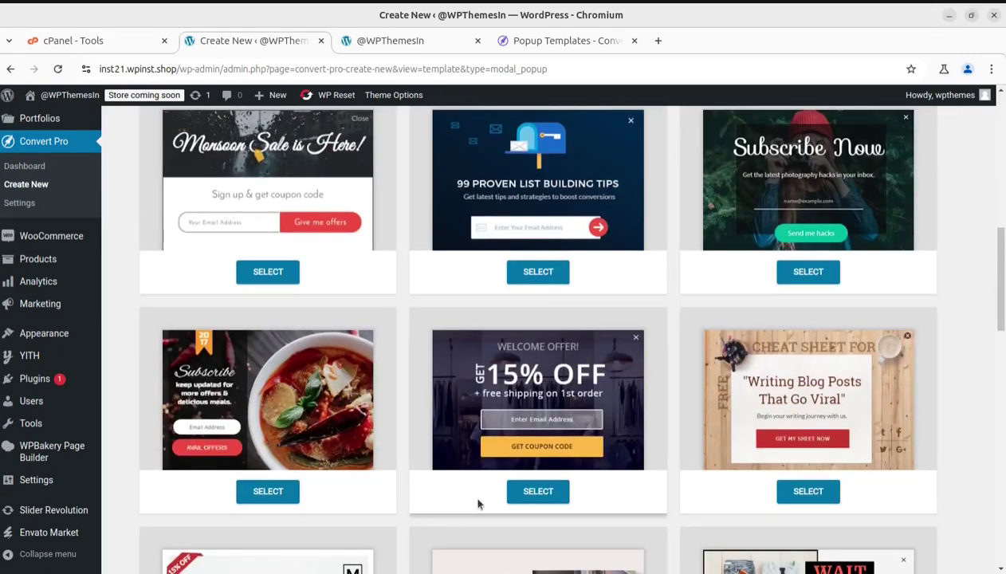
click(539, 491)
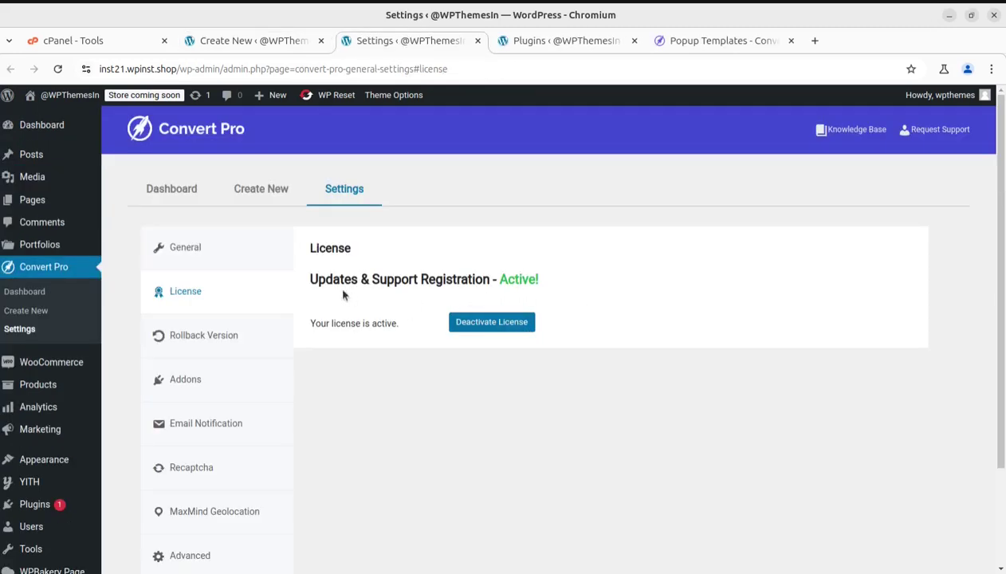
Step: Pick the 15% OFF welcome template for a new Modal Popup and create it as 'WP Themes'
click(252, 191)
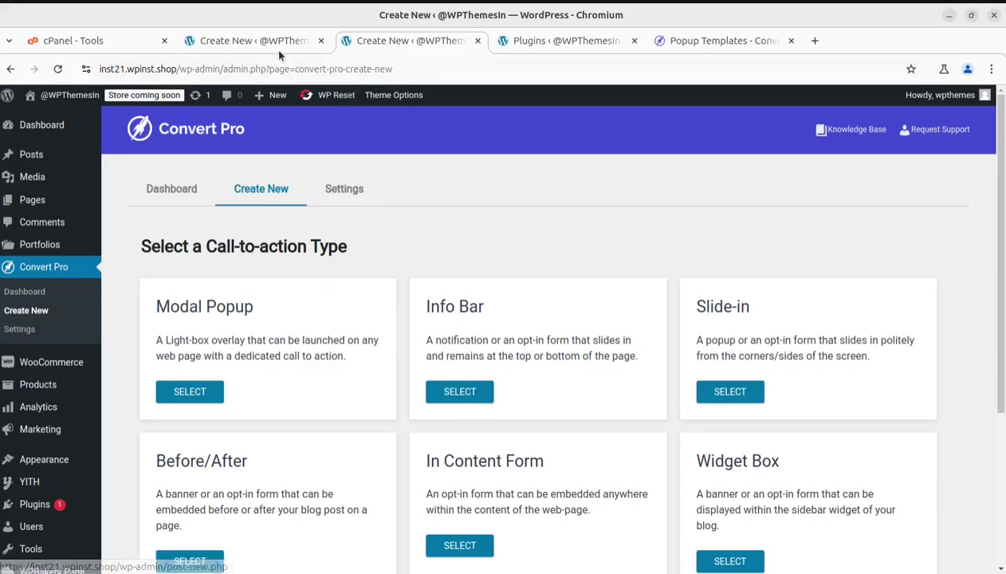
click(190, 391)
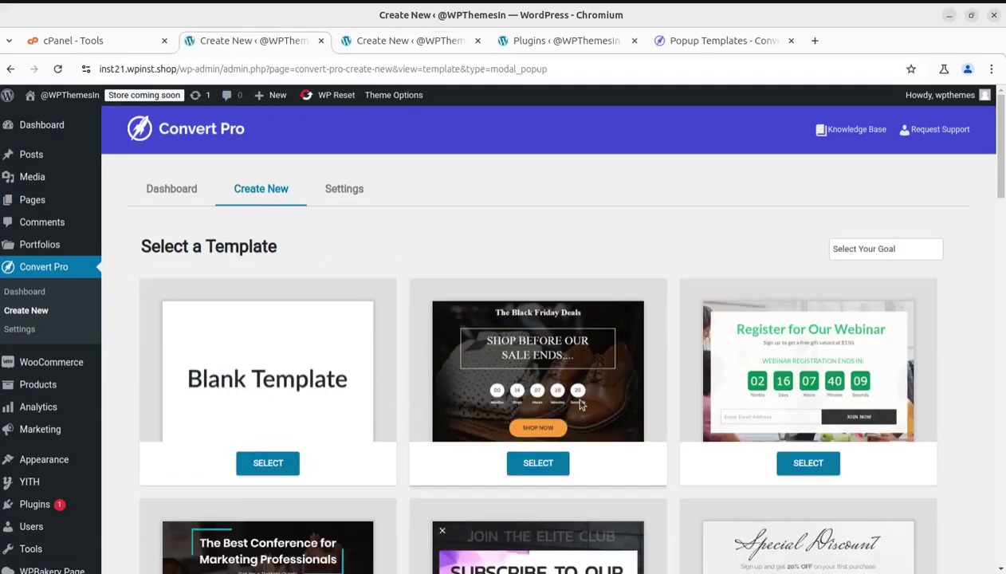
scroll(370, 371, down, 3)
scroll(370, 371, down, 4)
scroll(501, 453, down, 2)
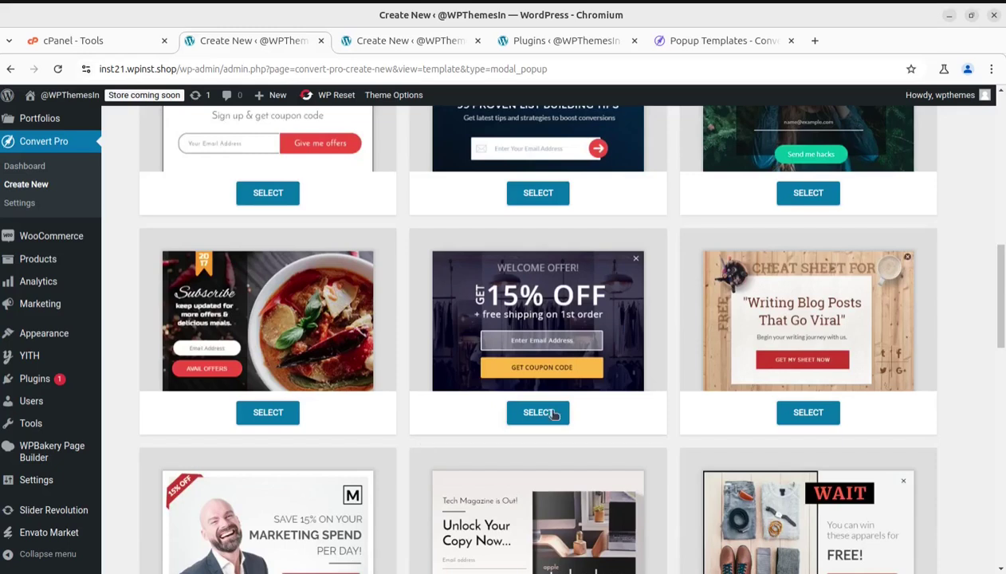
click(531, 418)
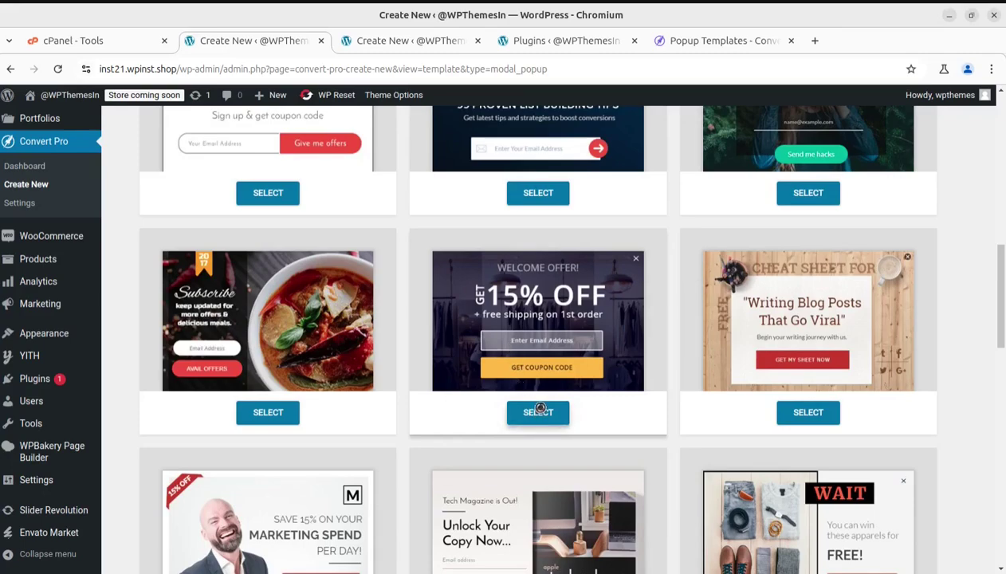
scroll(542, 411, up, 2)
scroll(541, 412, up, 3)
scroll(541, 411, down, 5)
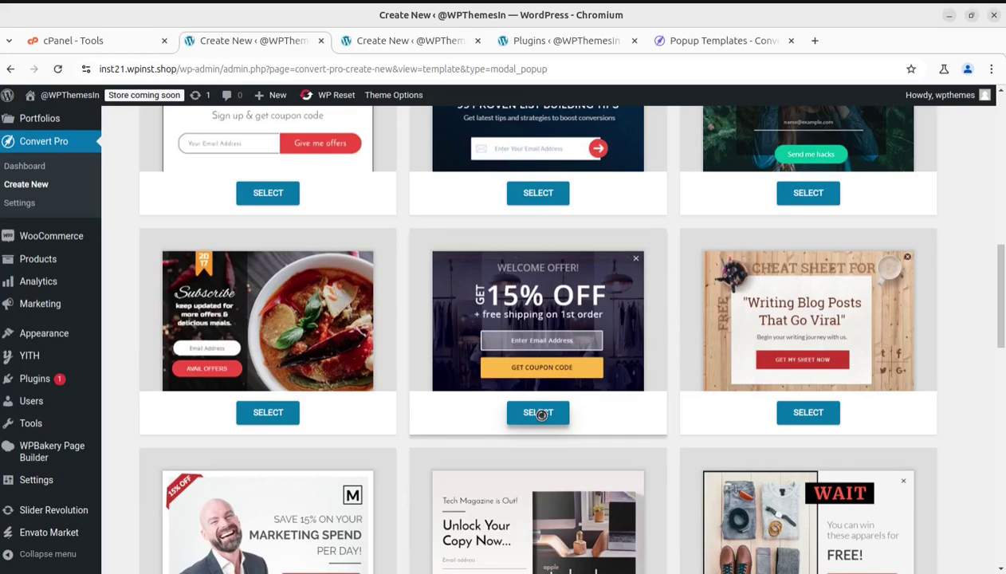
click(539, 412)
text(WP Themes)
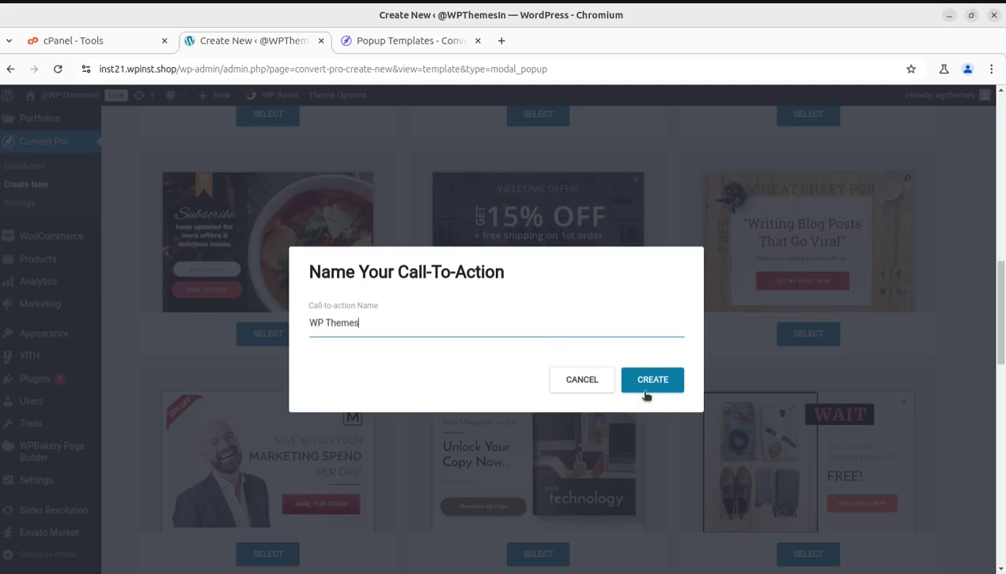
click(648, 384)
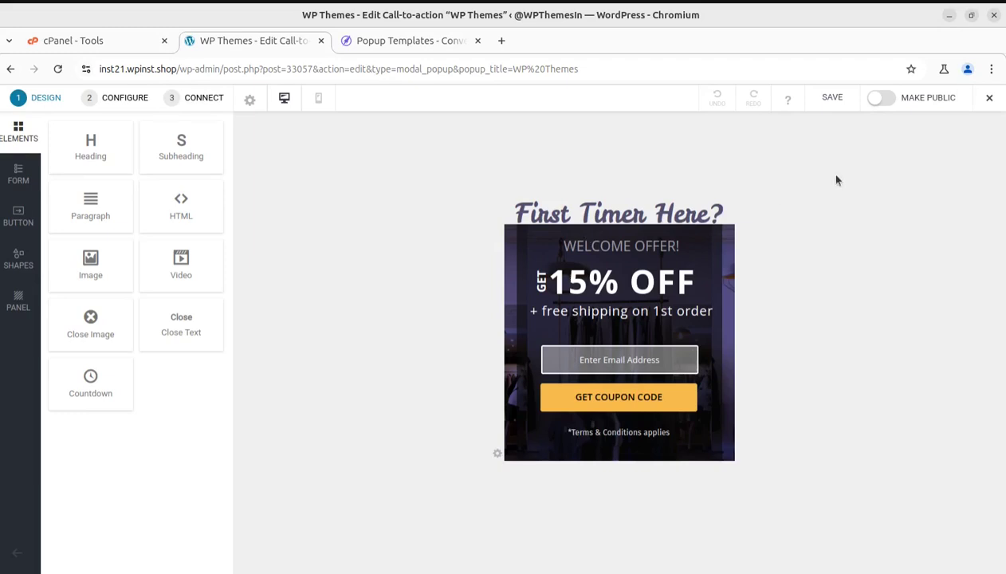
Step: Publish the WP Themes popup so it reads PUBLISHED, then show its 350×360 px panel settings
click(887, 99)
click(882, 102)
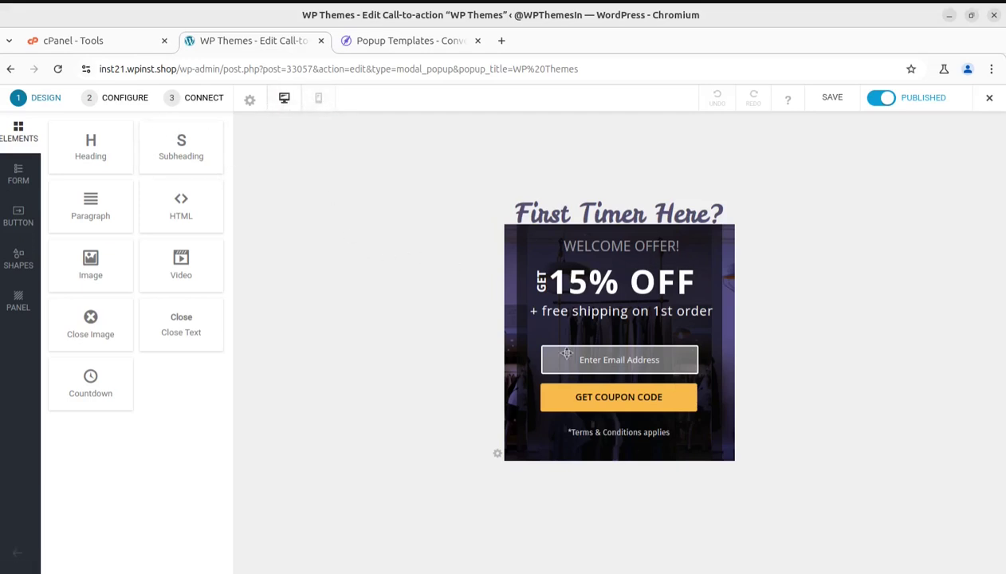
click(497, 456)
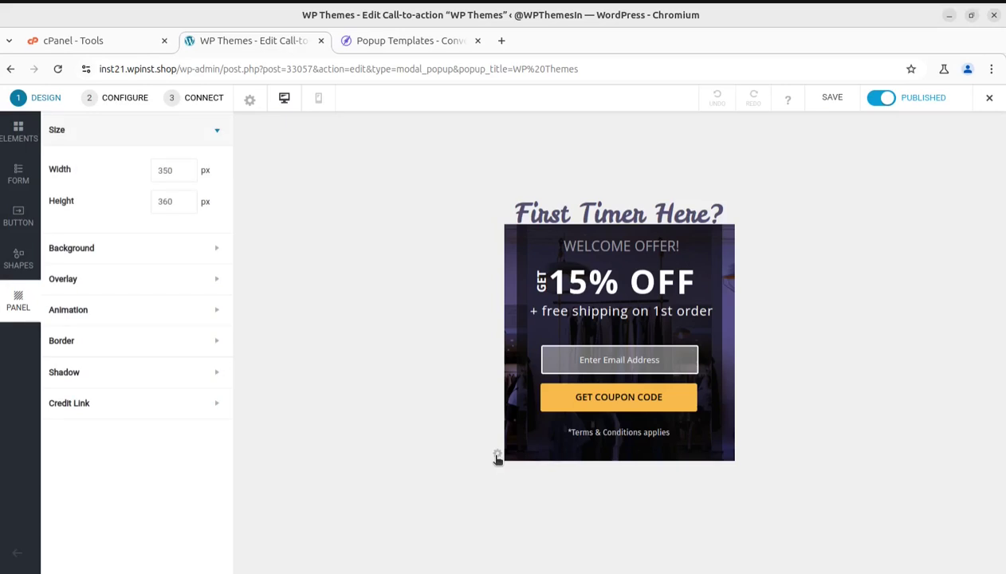
Step: Review the popup's background image, overlay and credit link colour settings, then return to the Elements list
click(132, 248)
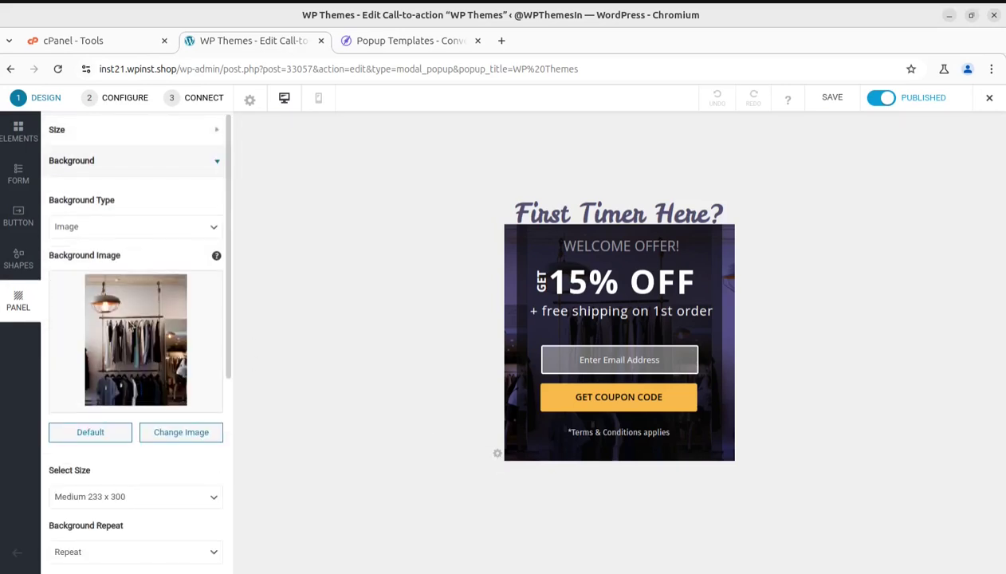
scroll(146, 402, down, 2)
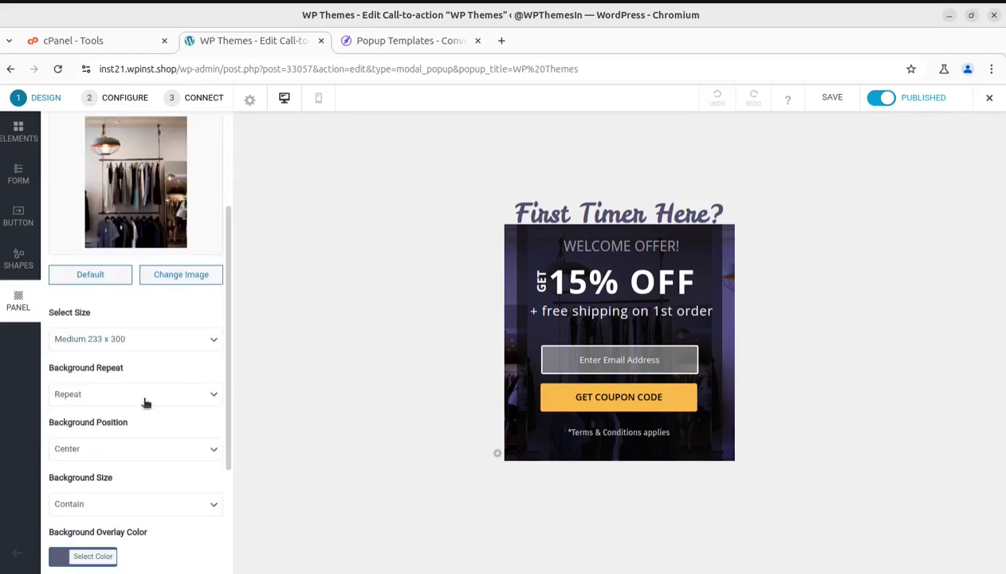
scroll(148, 367, down, 2)
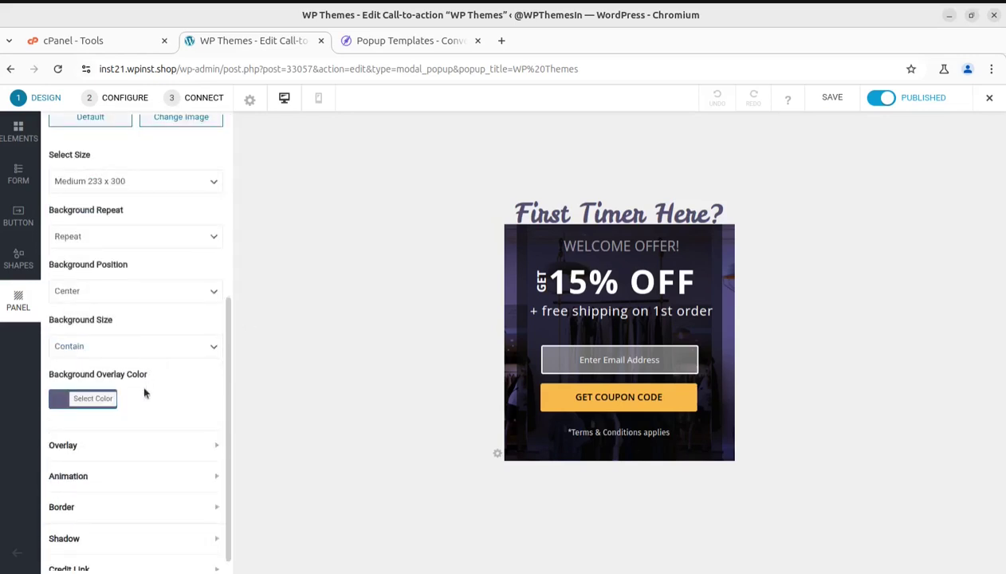
click(135, 448)
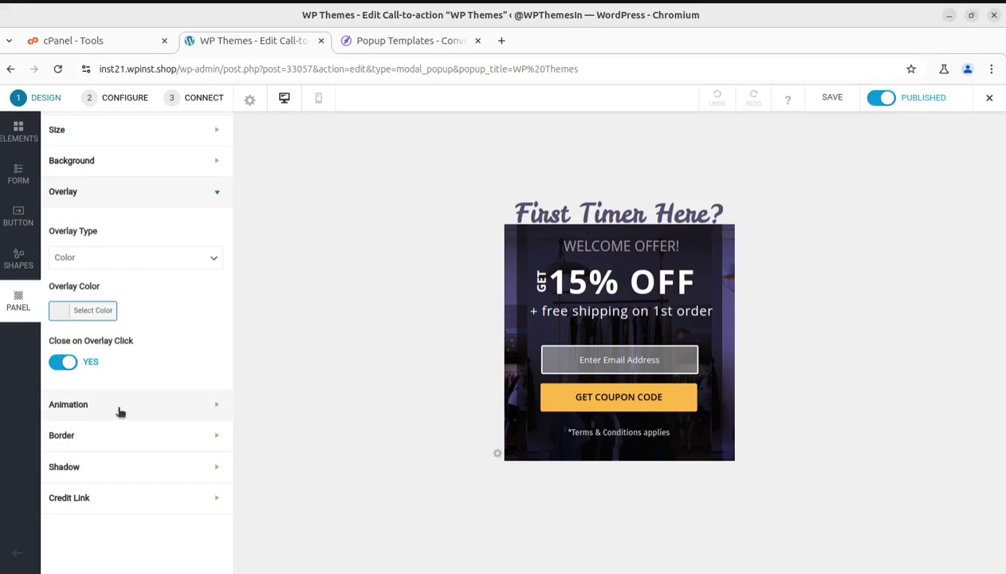
click(116, 500)
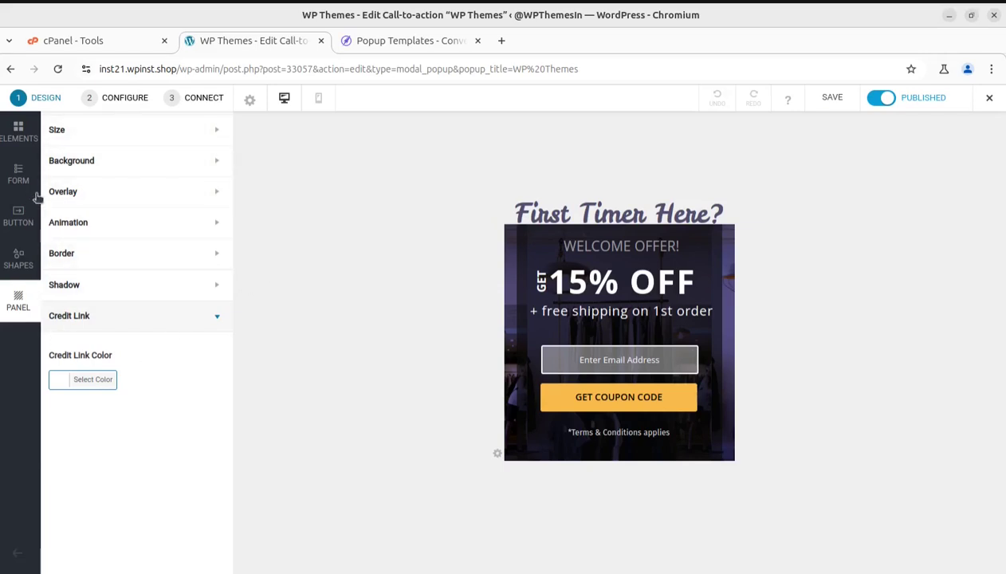
click(24, 137)
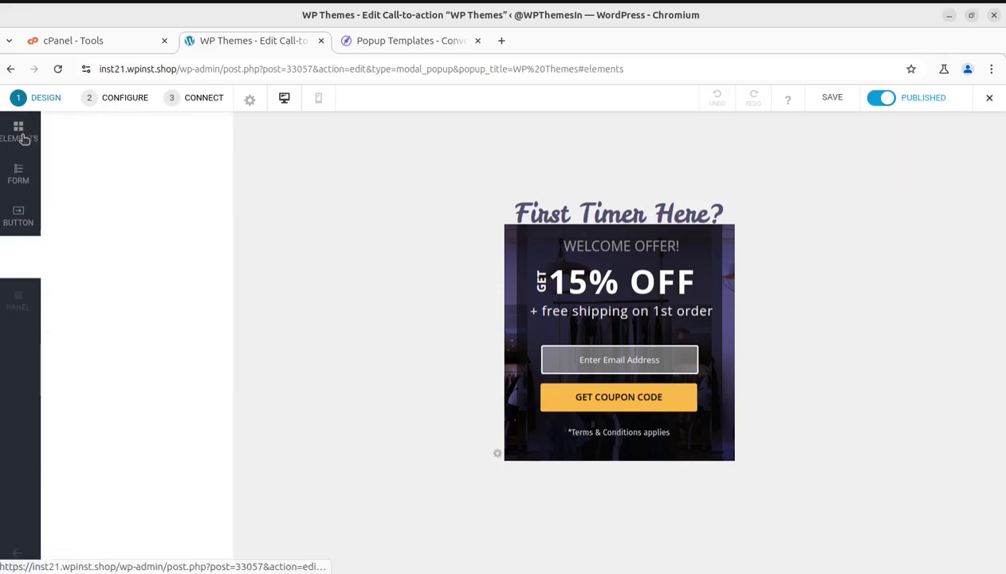
Step: Browse the form, button presets, shapes and panel options, then exit the editor to View Site
click(14, 190)
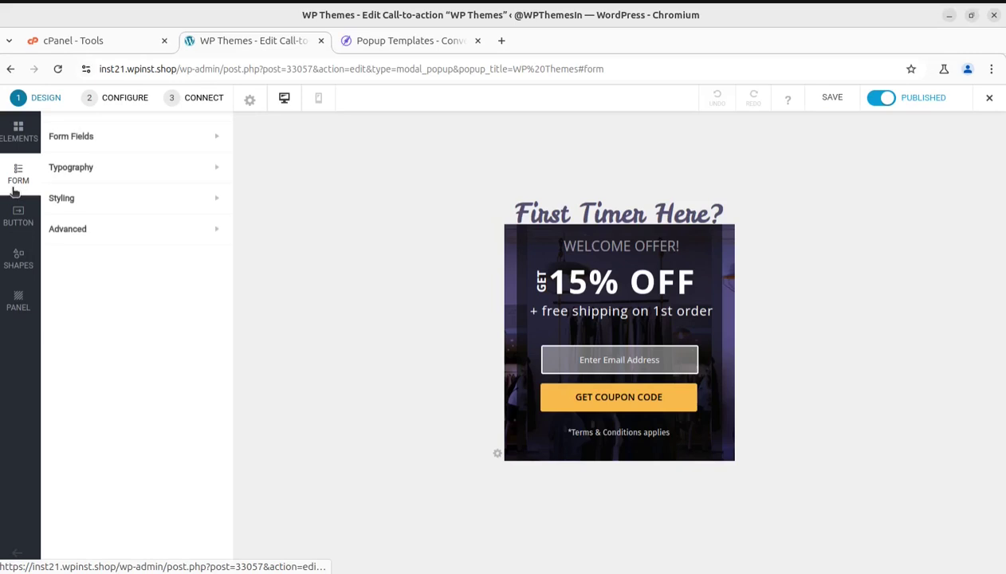
click(20, 239)
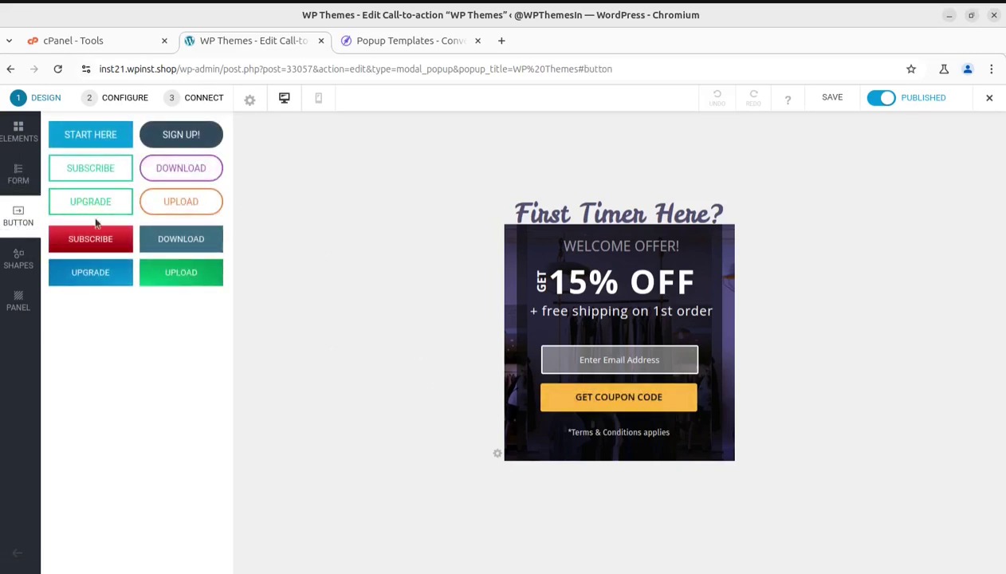
click(18, 261)
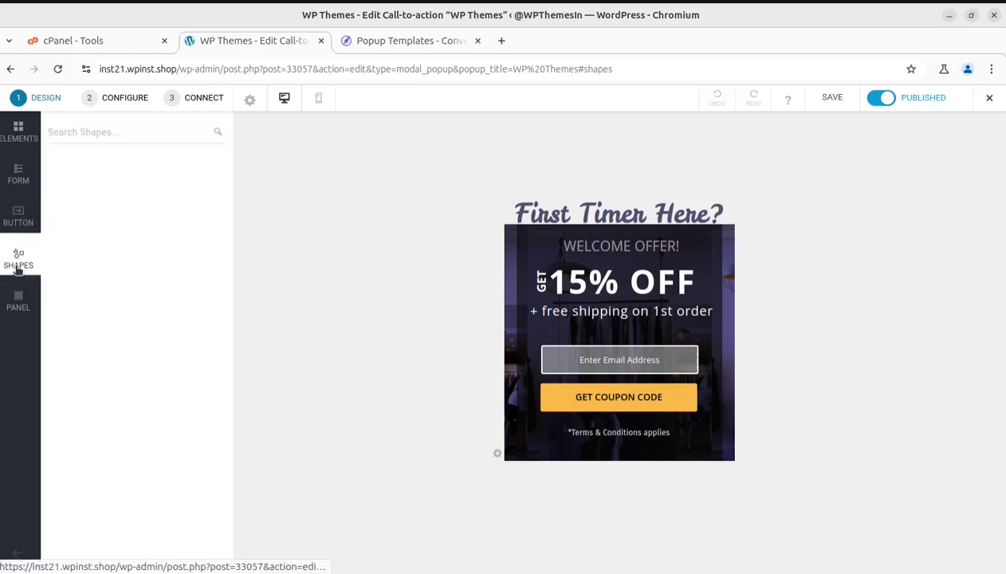
click(19, 303)
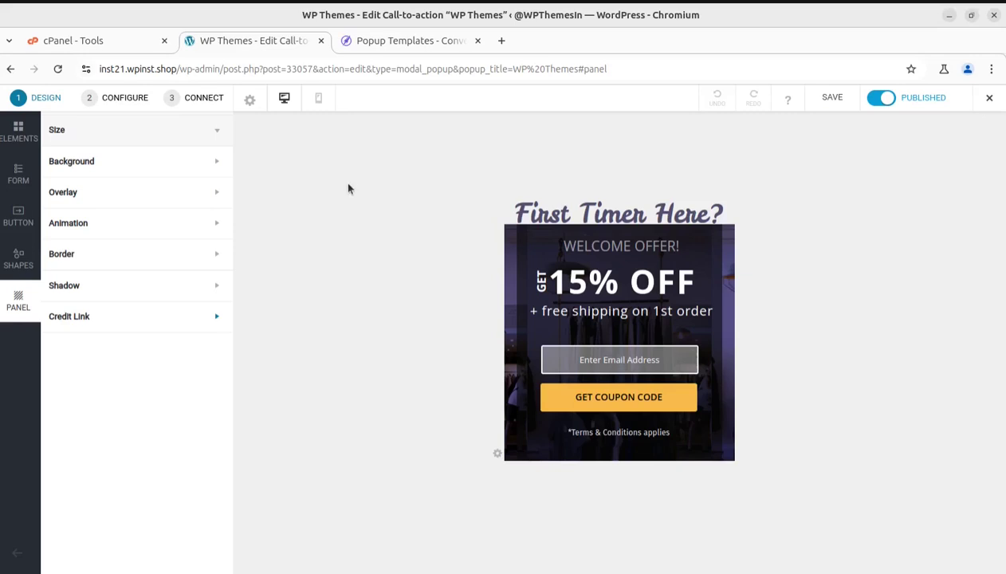
click(988, 101)
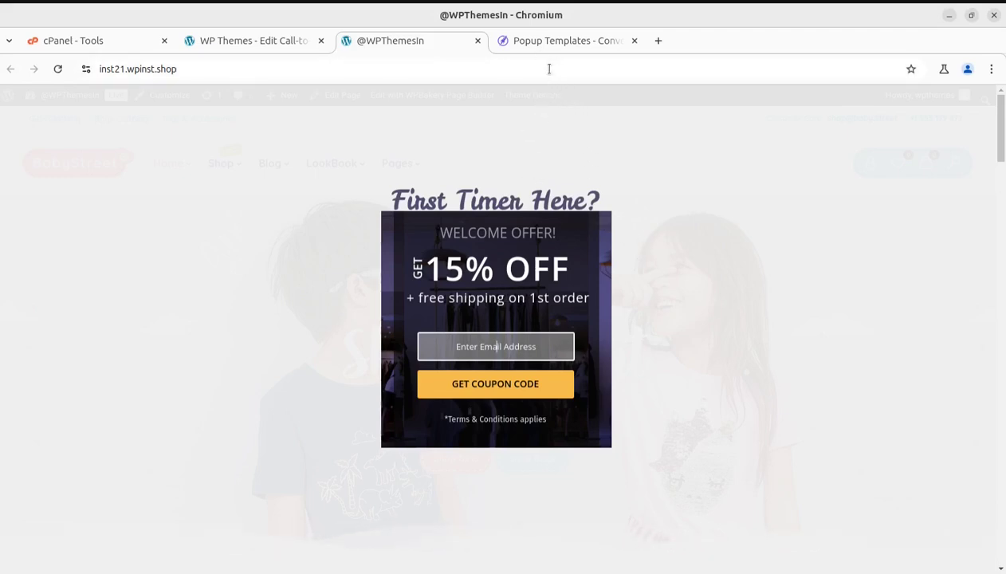
Step: Switch to the Popup Templates - Convert Pro tab and go to the convertpro.net homepage
click(537, 40)
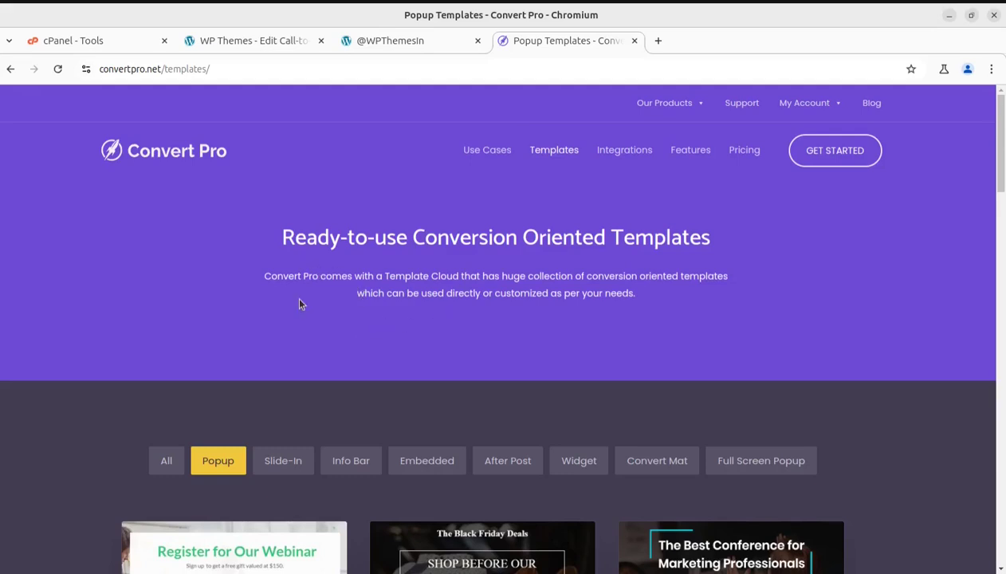
click(166, 161)
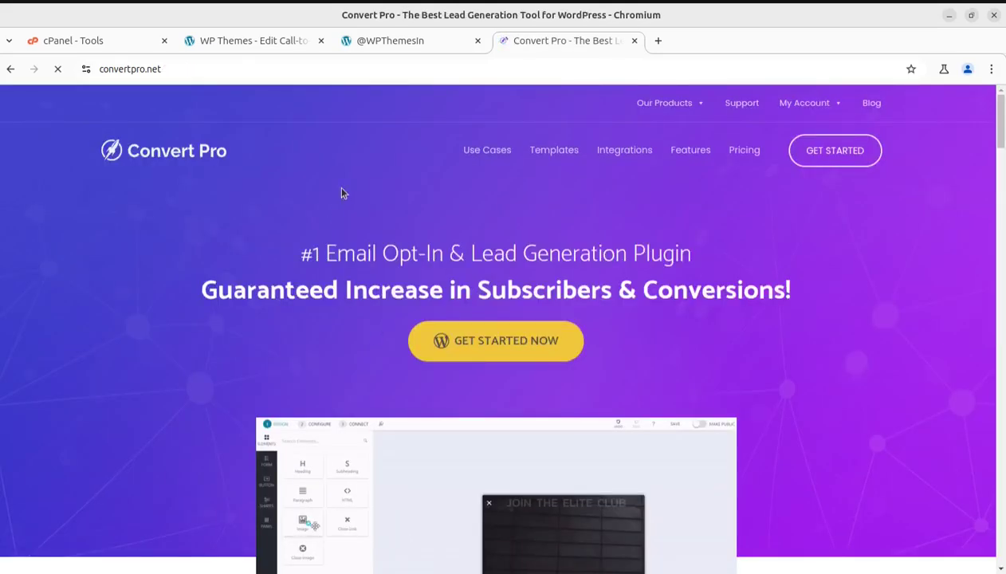
click(249, 45)
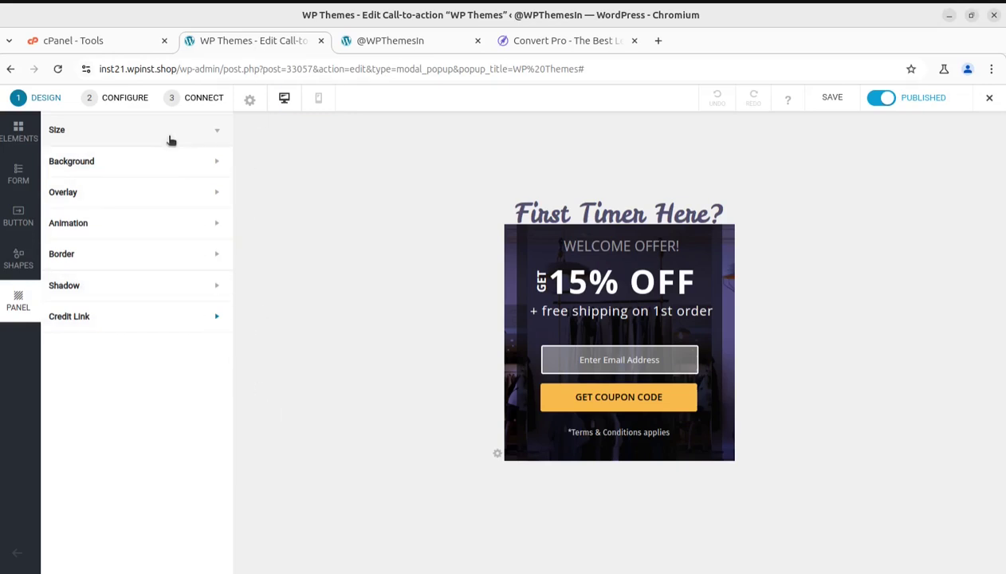
click(45, 100)
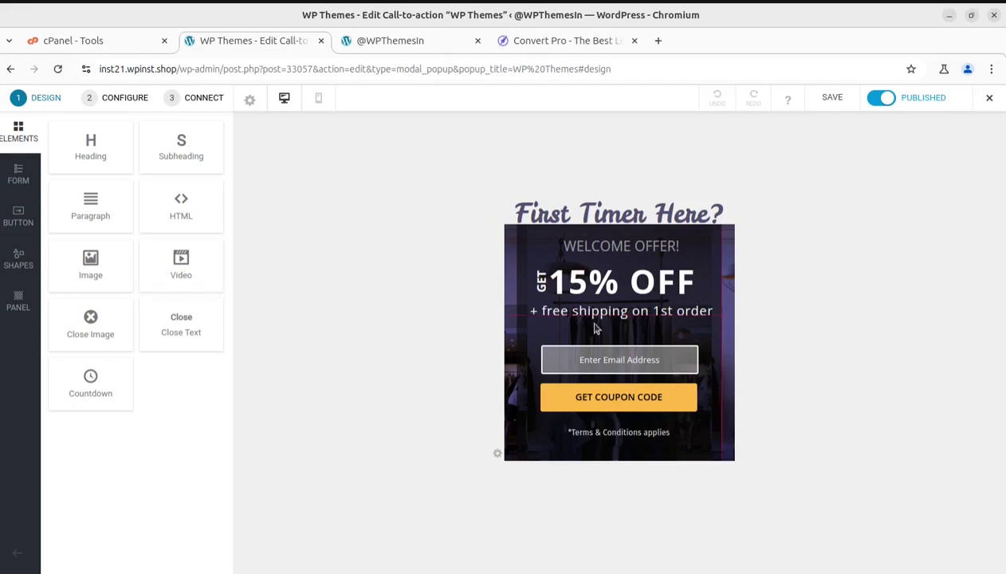
drag(181, 269, 774, 396)
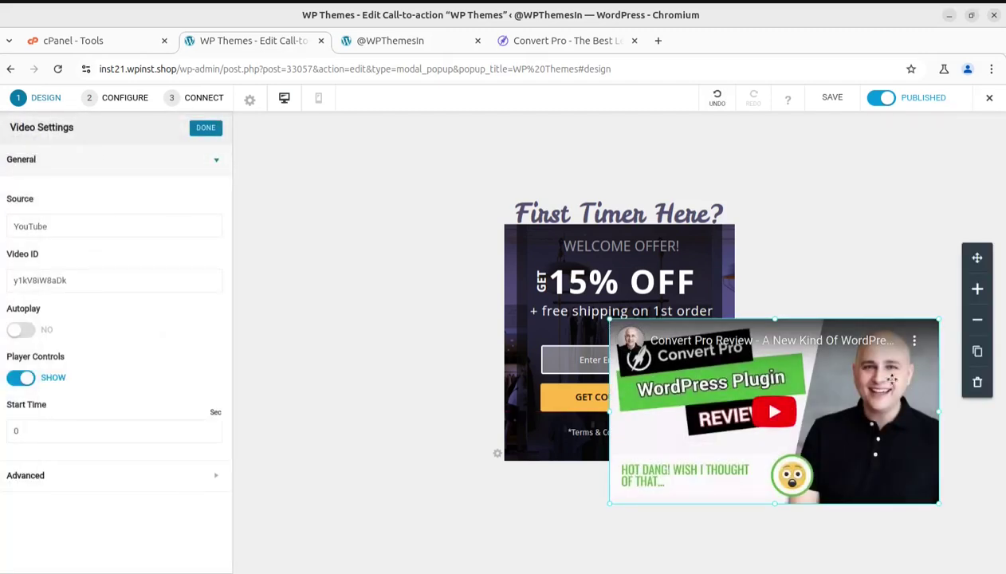
drag(861, 419, 703, 371)
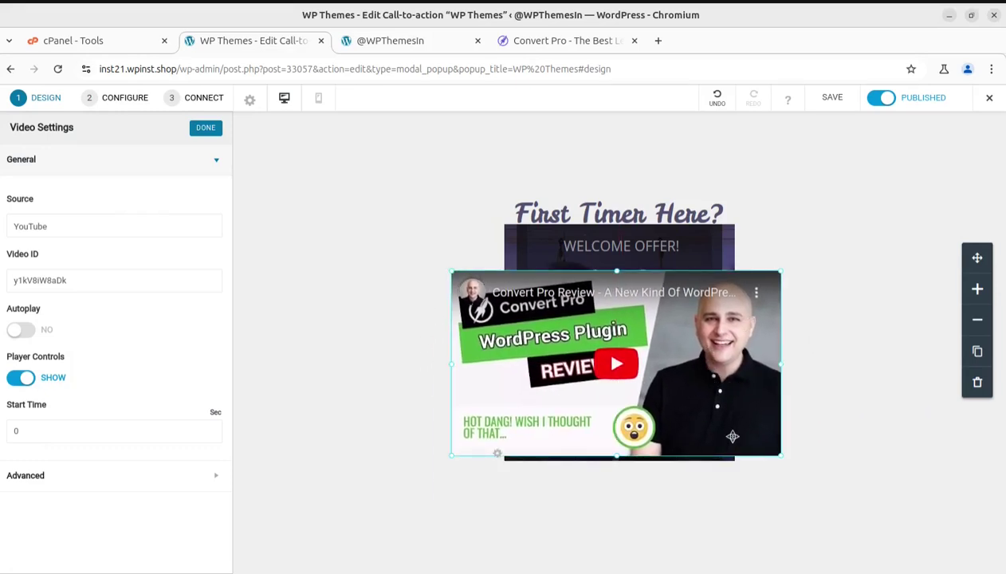
click(977, 382)
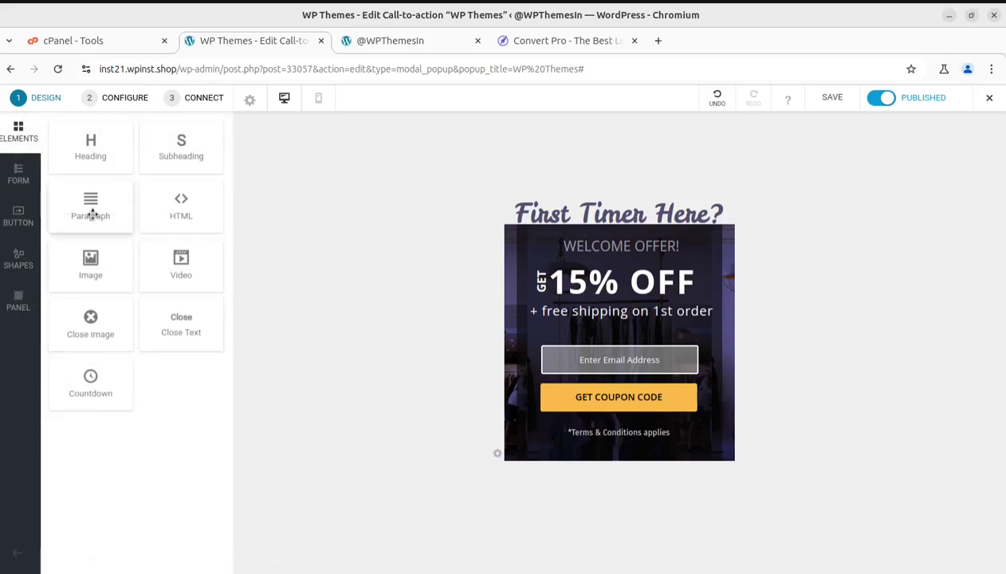
Step: Add a Lorem ipsum Paragraph element to the canvas and nudge it just below the popup
mouse_move(90, 211)
mouse_down()
mouse_move(541, 270)
mouse_move(593, 496)
mouse_move(614, 310)
mouse_move(619, 532)
mouse_up()
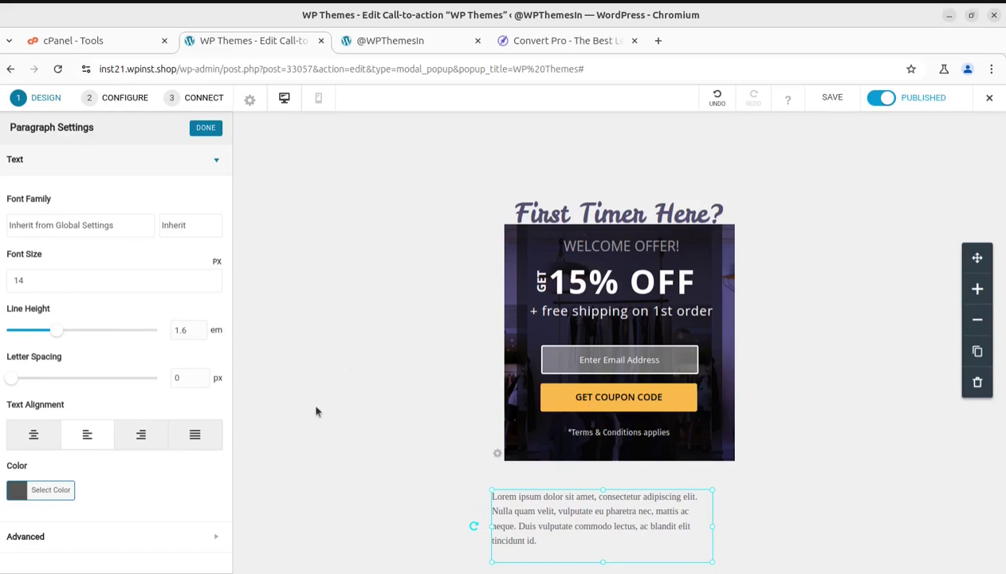
drag(514, 516, 506, 518)
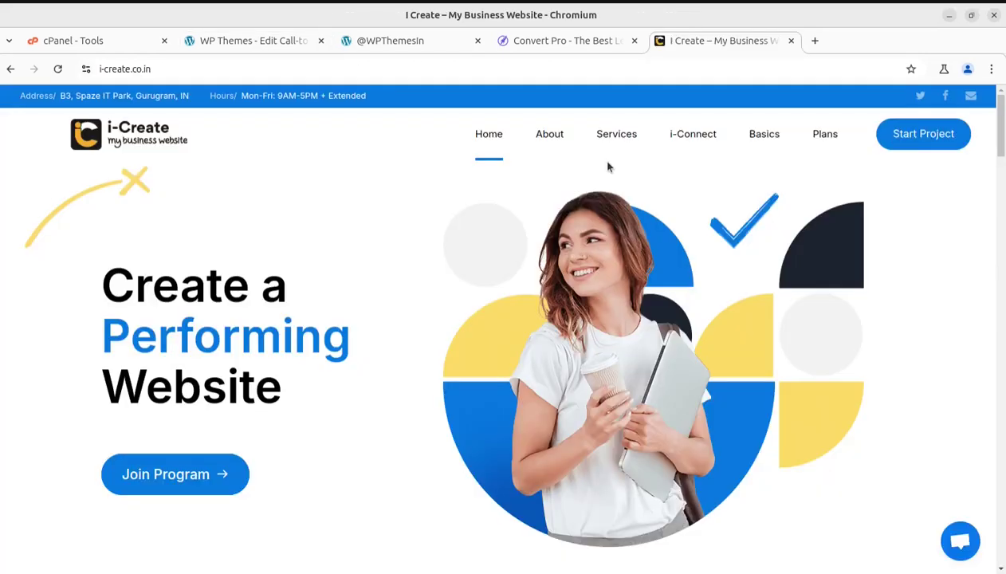
Step: Open and close the Crisp chat, then dismiss the BabyStreet store's popup and reload the homepage
click(966, 535)
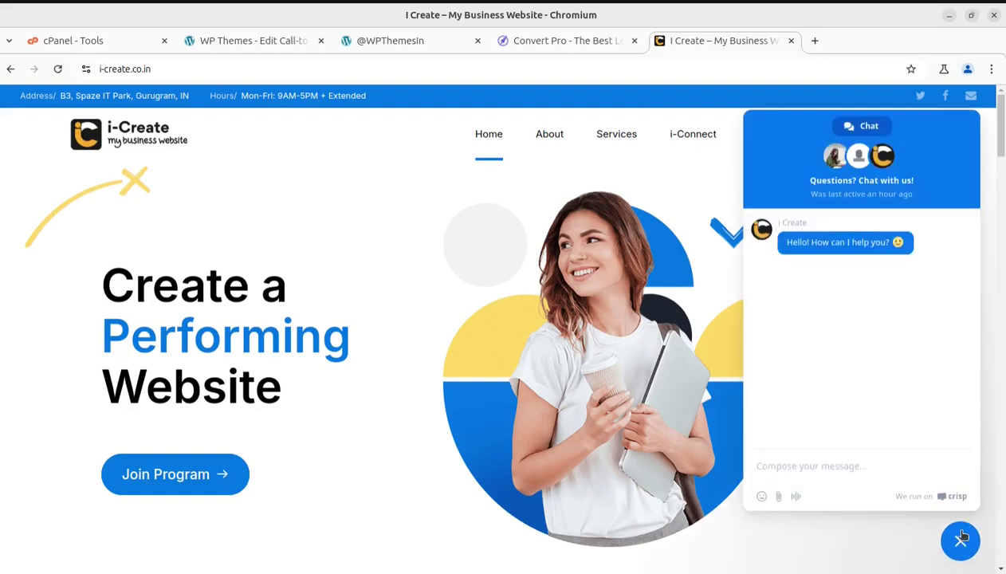
click(962, 539)
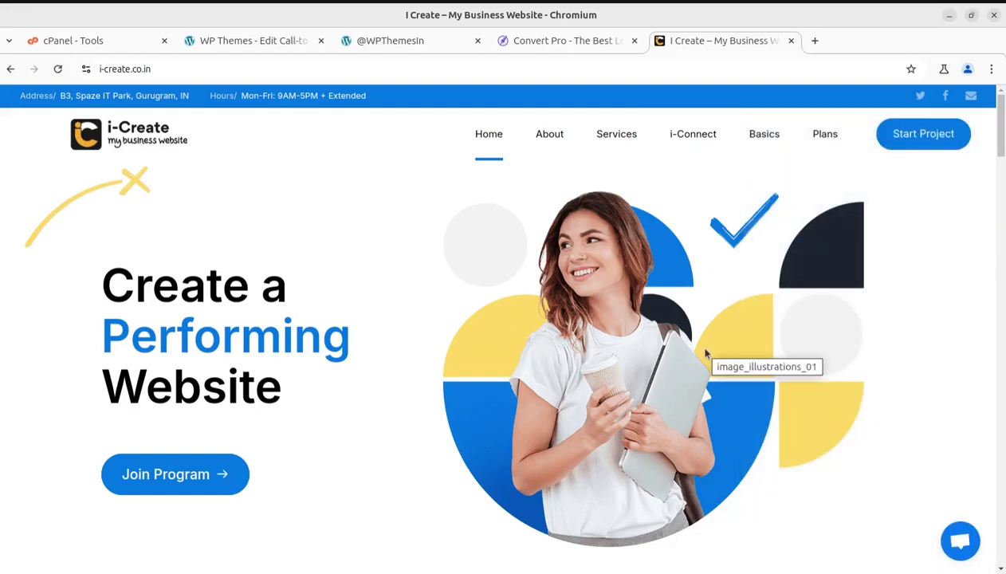
click(530, 40)
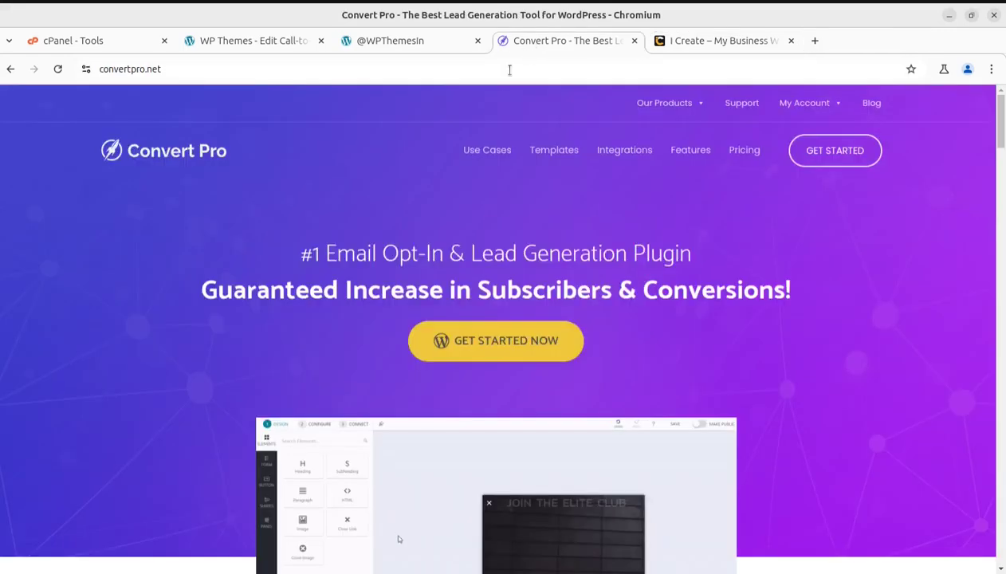
click(373, 40)
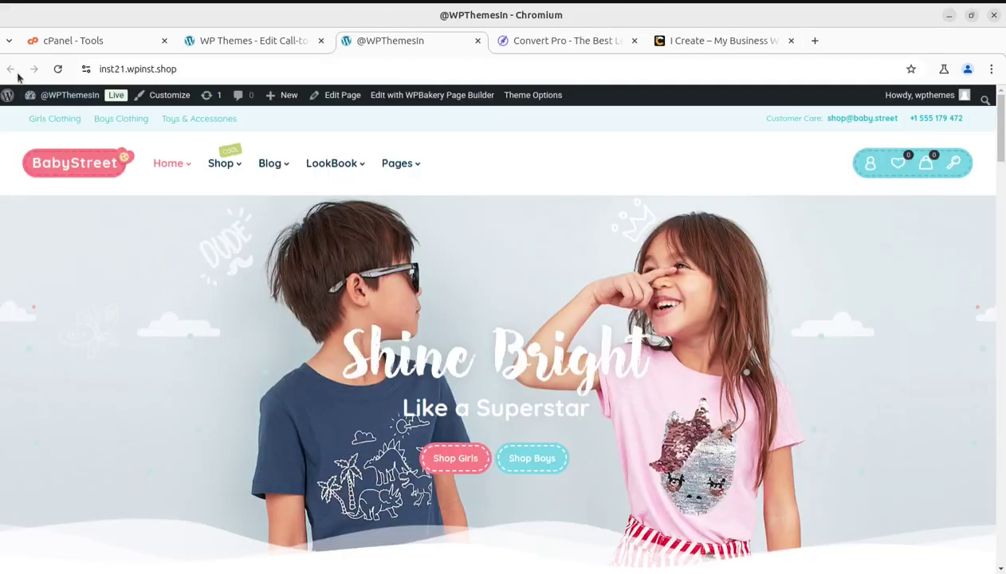
click(192, 147)
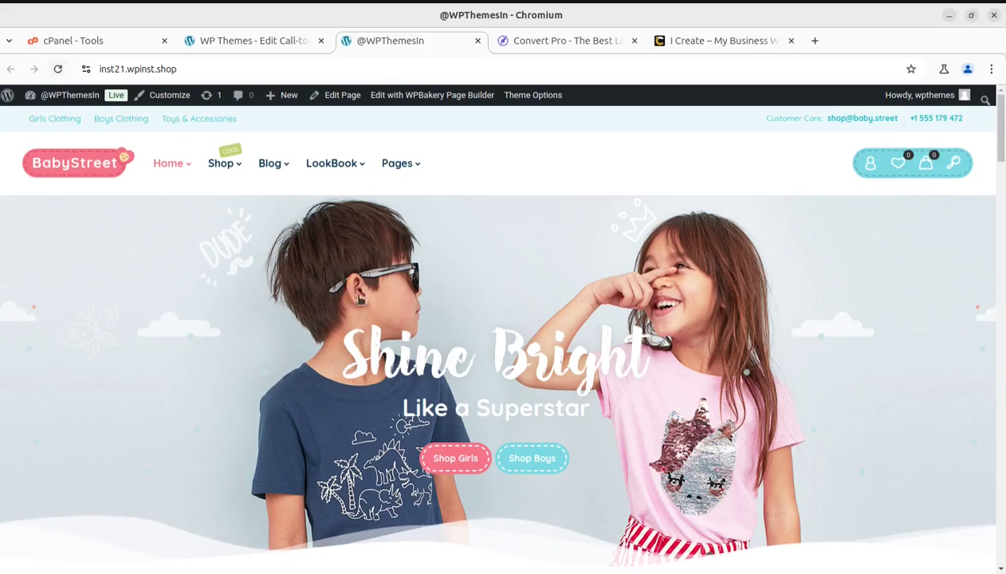
click(57, 69)
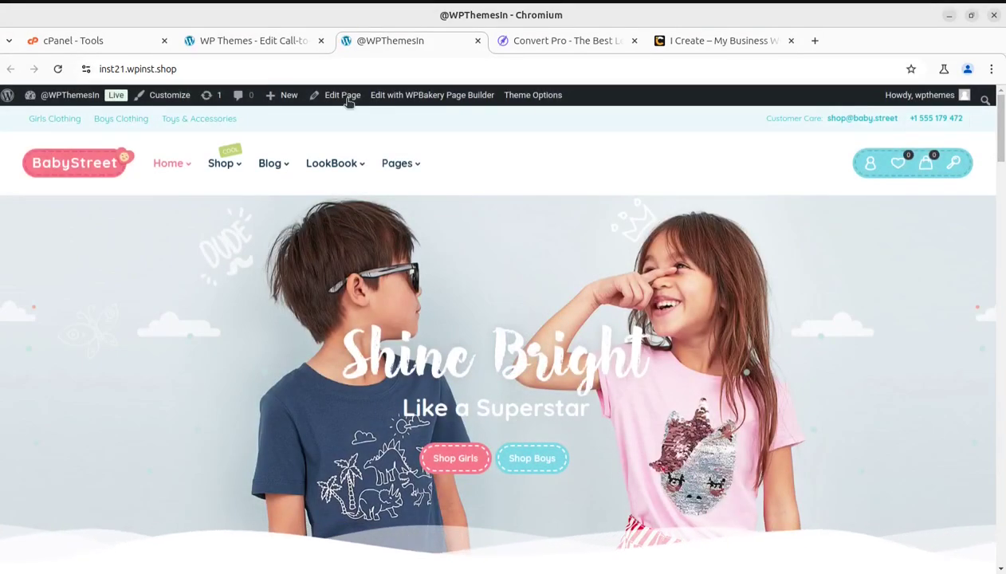
Step: Leave the unsaved popup editor for the WordPress admin at /wp-admin/, confirming Leave
click(225, 41)
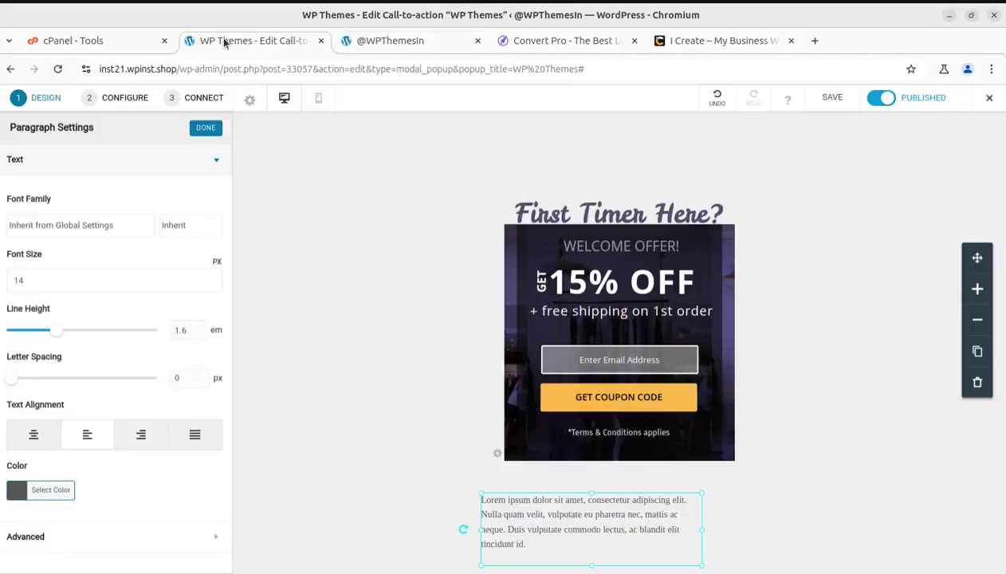
click(44, 104)
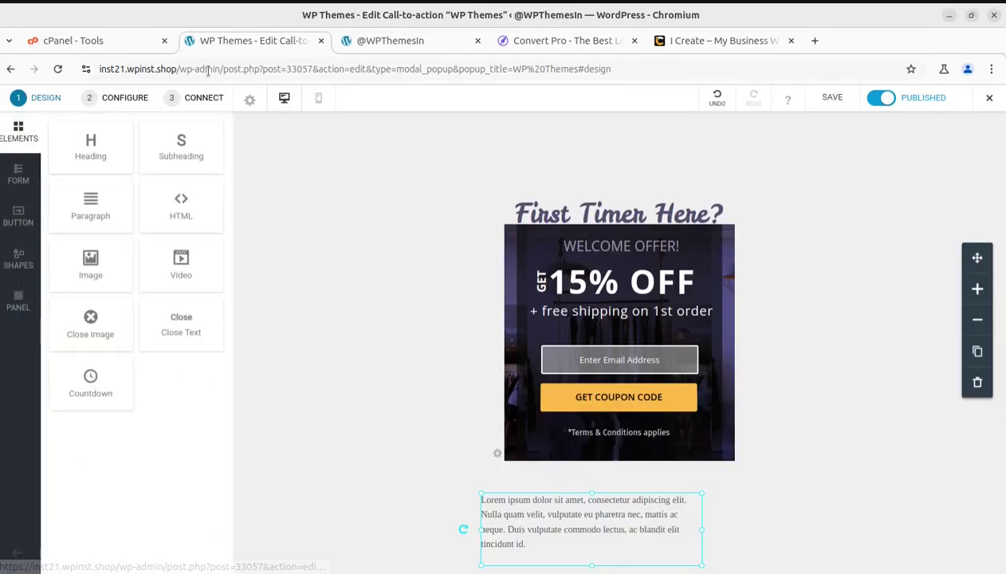
drag(254, 68, 690, 100)
key(BackSpace)
key(Return)
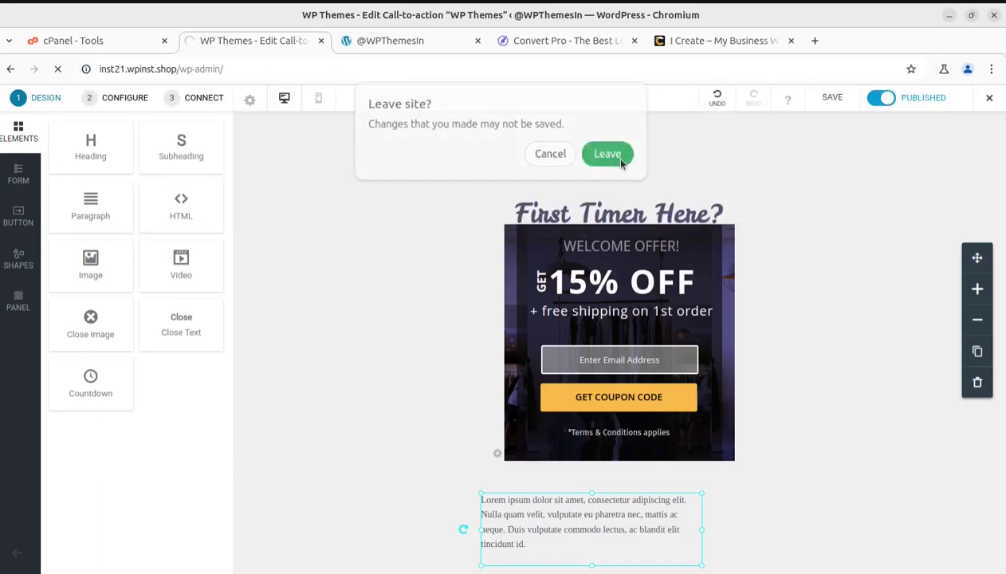
click(619, 157)
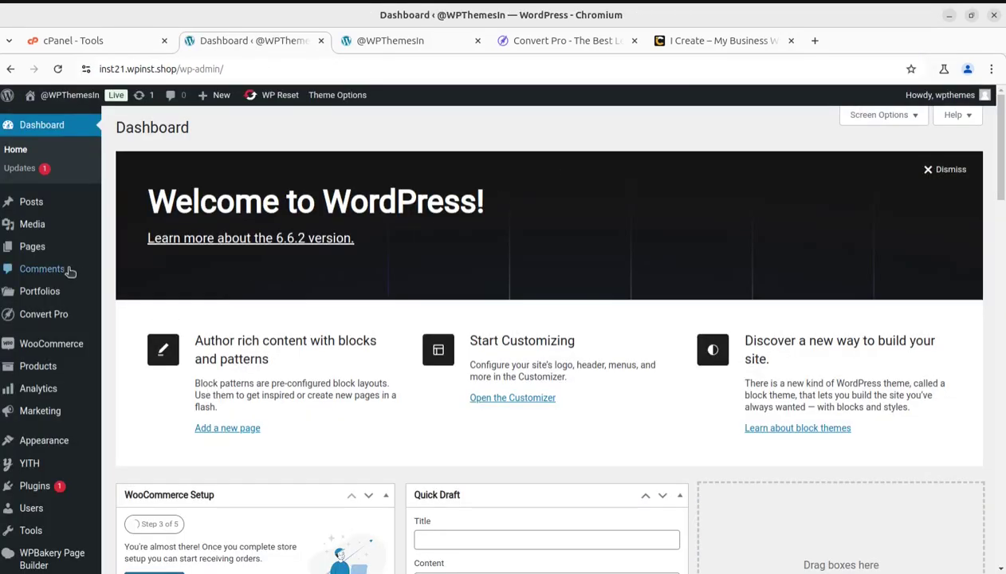
mouse_move(44, 314)
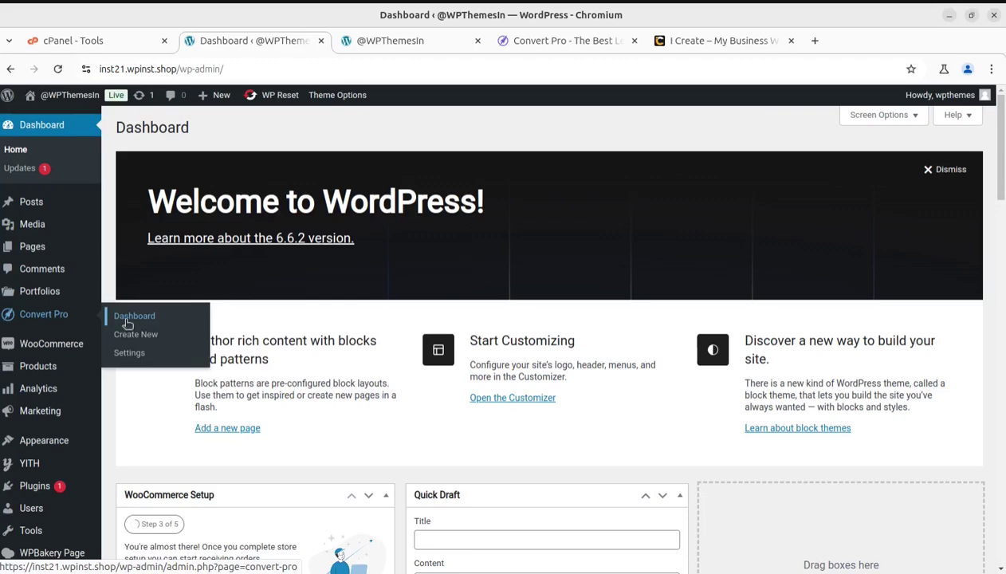
Step: Open Convert Pro's Create New page and scroll through types from Modal Popup to Full Screen Popup
click(127, 319)
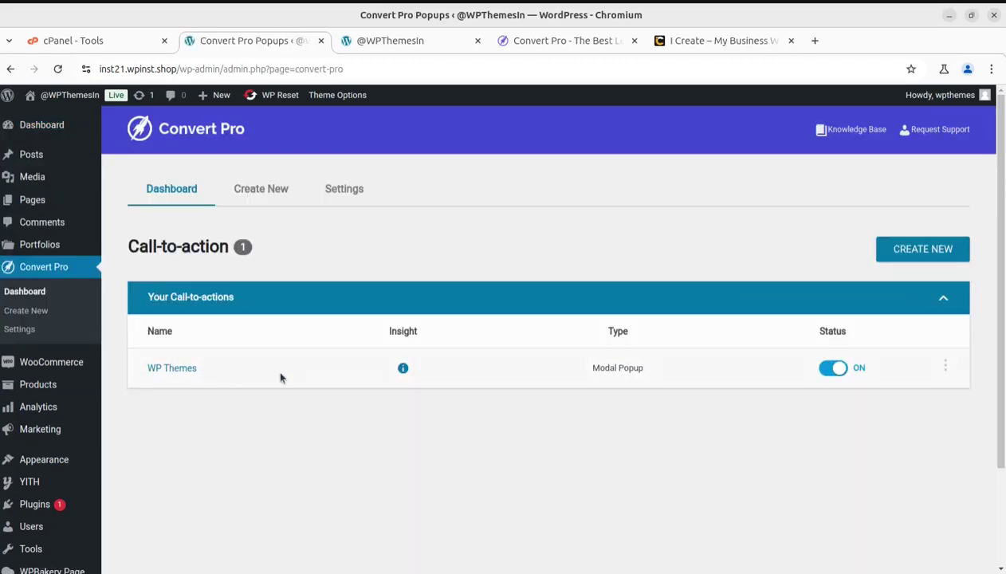
click(265, 190)
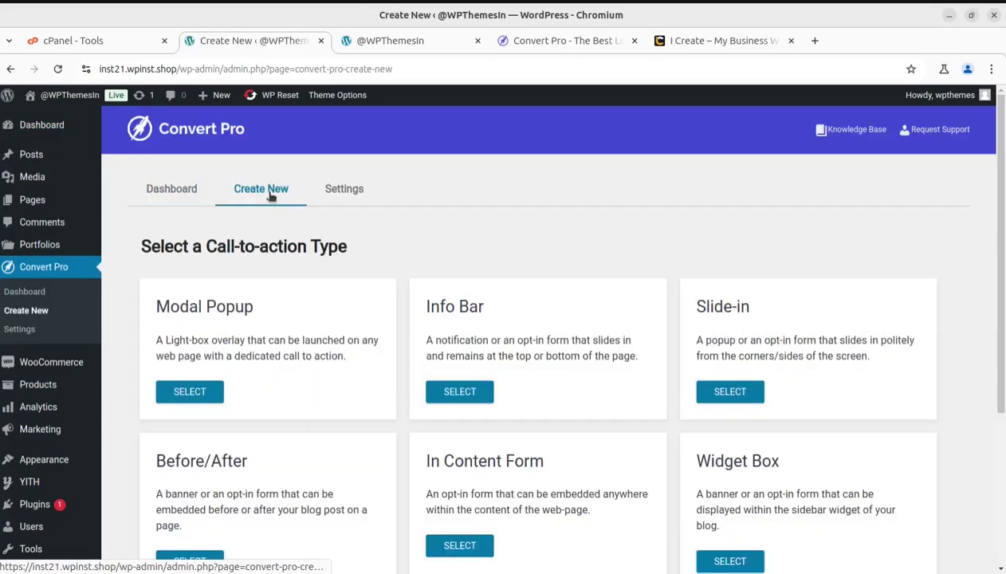
scroll(426, 330, down, 2)
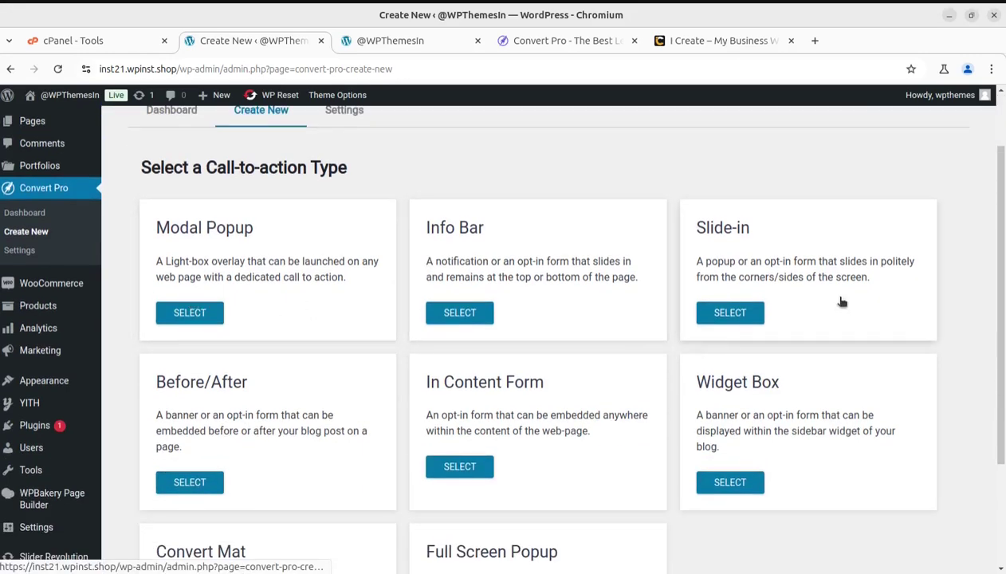
scroll(478, 431, down, 4)
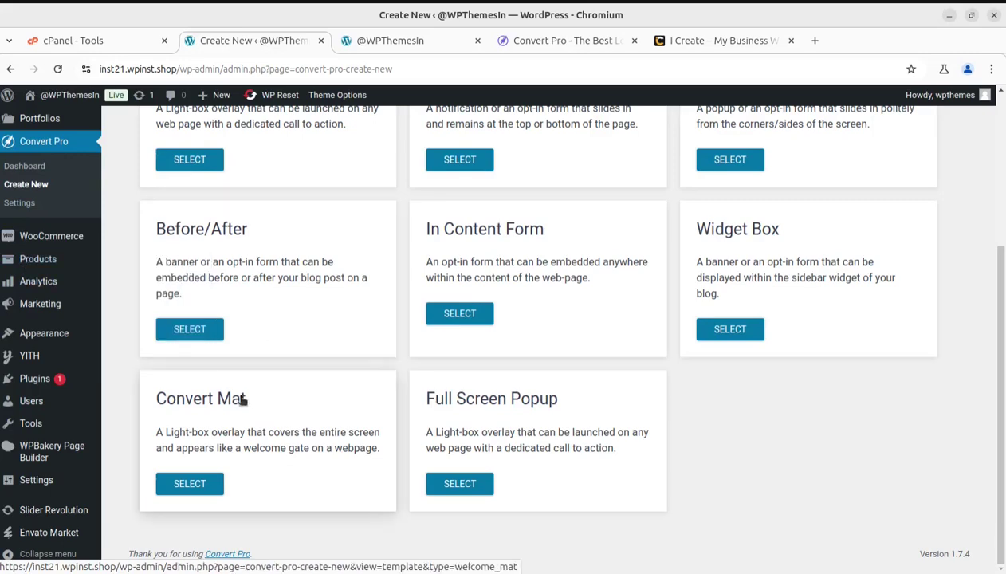
scroll(243, 401, up, 4)
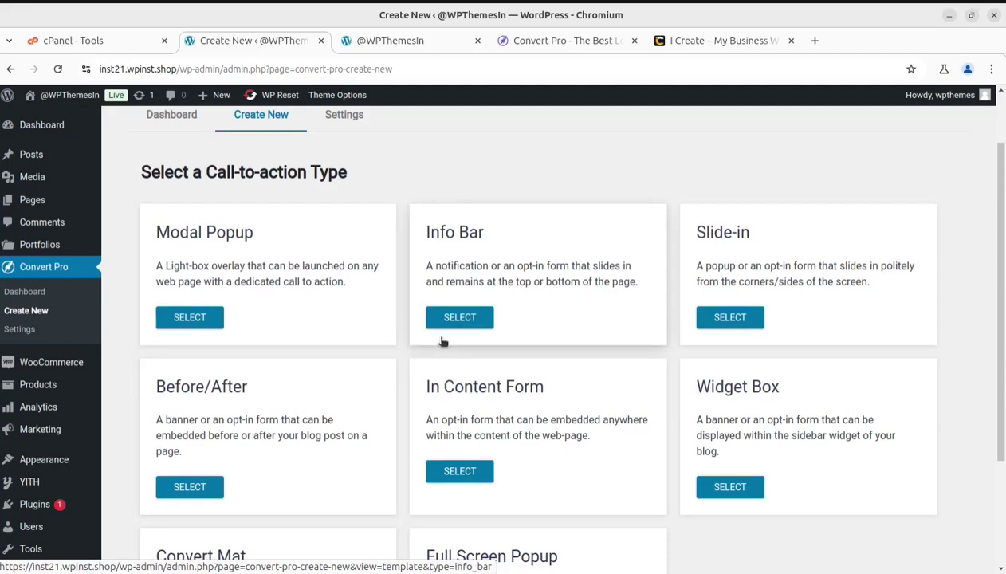
scroll(443, 342, up, 2)
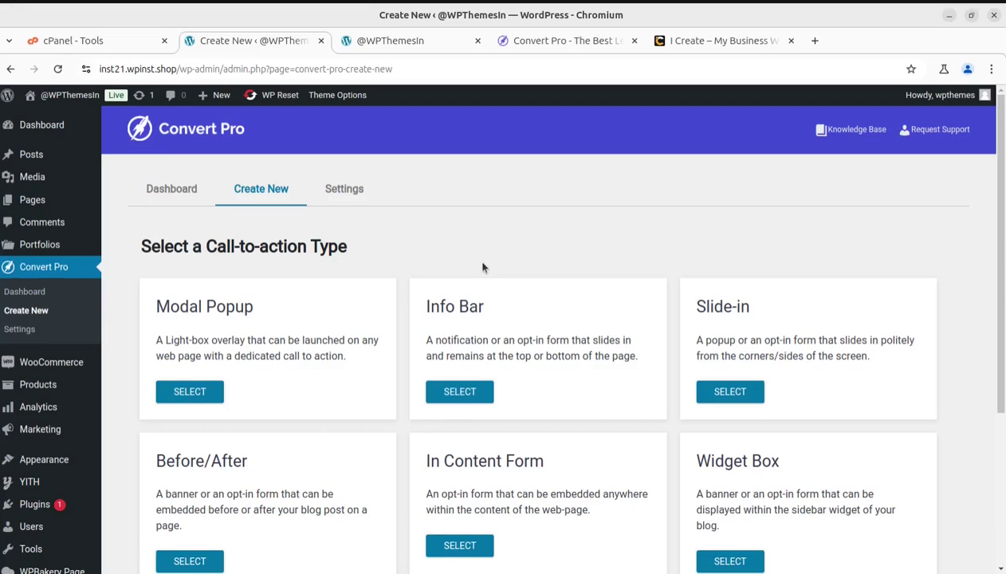
Step: Go via the Convert Pro tab back to the BabyStreet store homepage tab
click(533, 40)
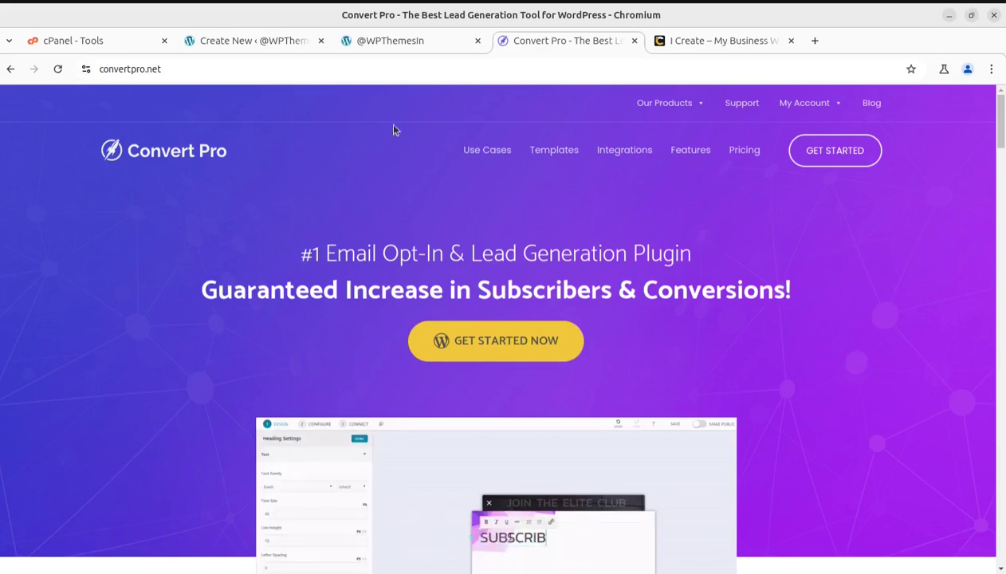
click(385, 40)
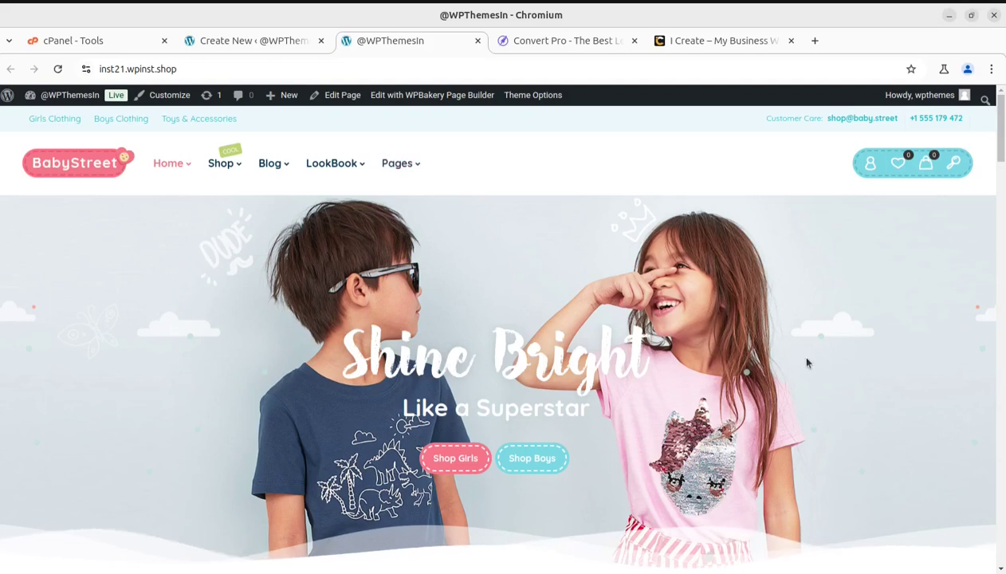